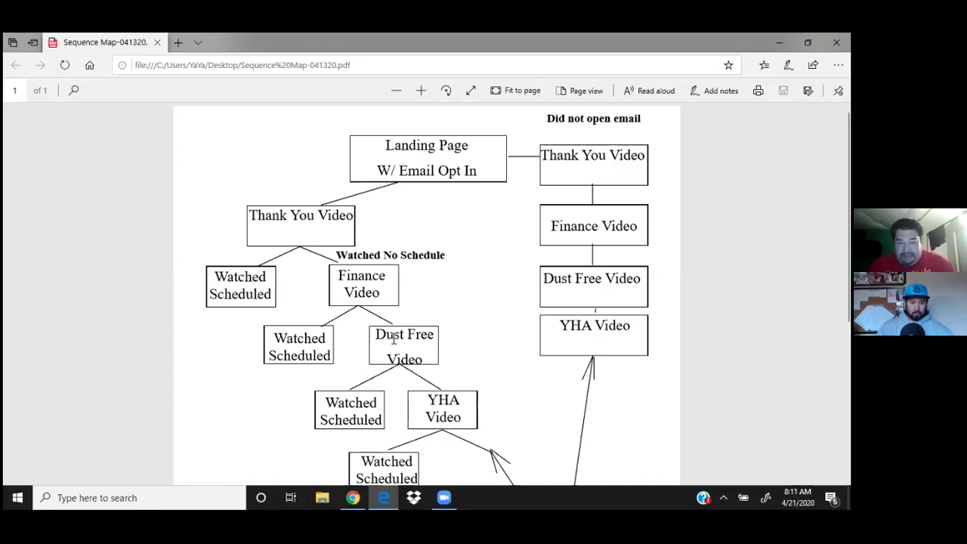
Look over the lower part of the sequence map PDF, close it, and switch to Kartra in Chrome.
scroll(393, 339, down, 1)
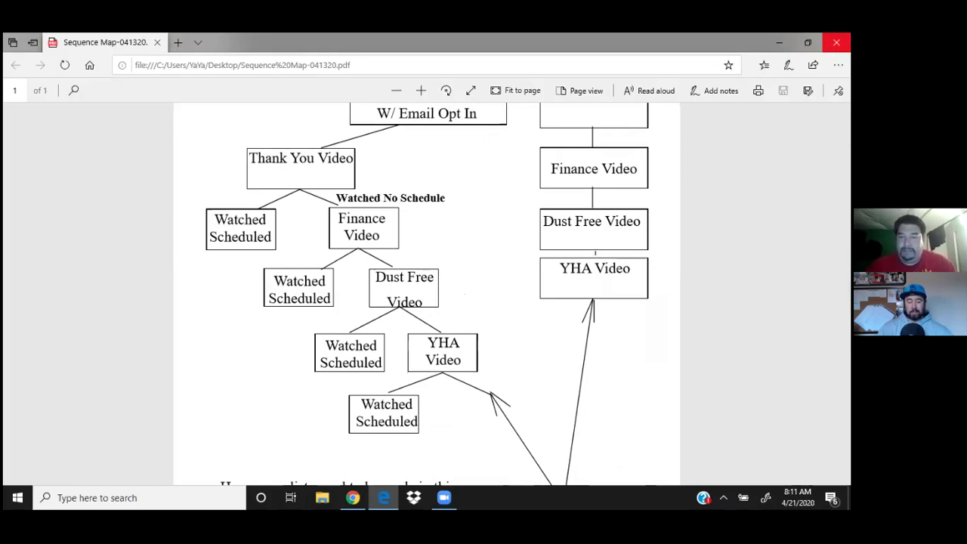
click(836, 42)
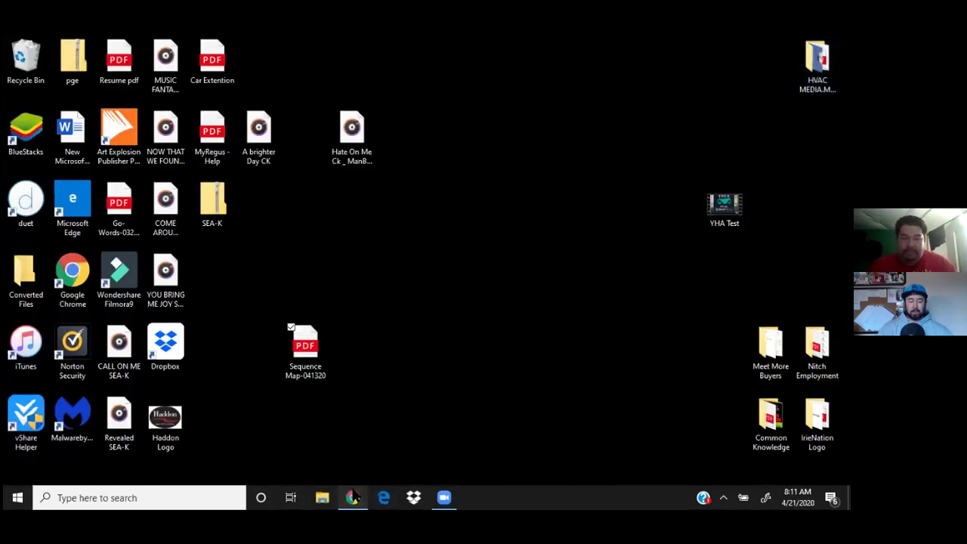
click(353, 497)
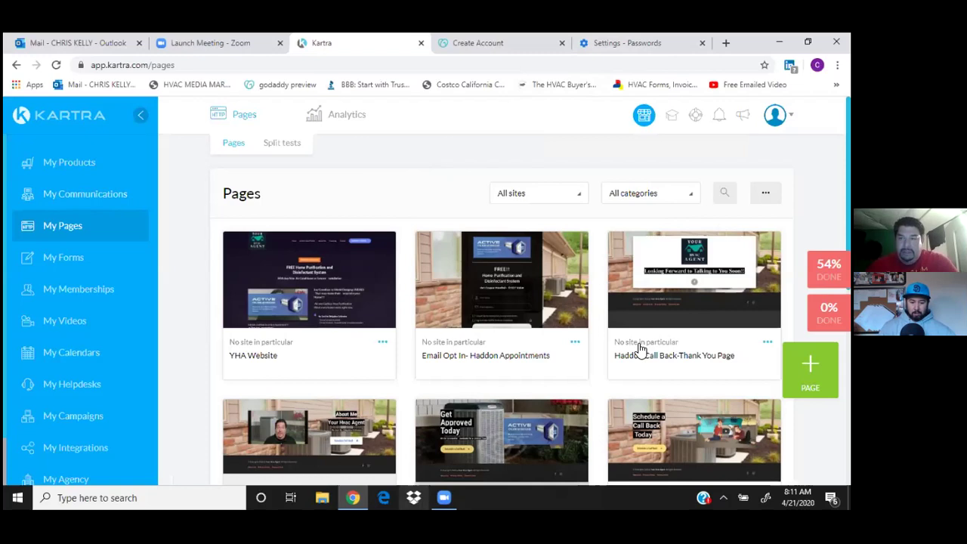
Reopen Sequence Map-041320 from the desktop to review the video sequence, and return to Kartra in Chrome.
key(super+d)
double_click(306, 344)
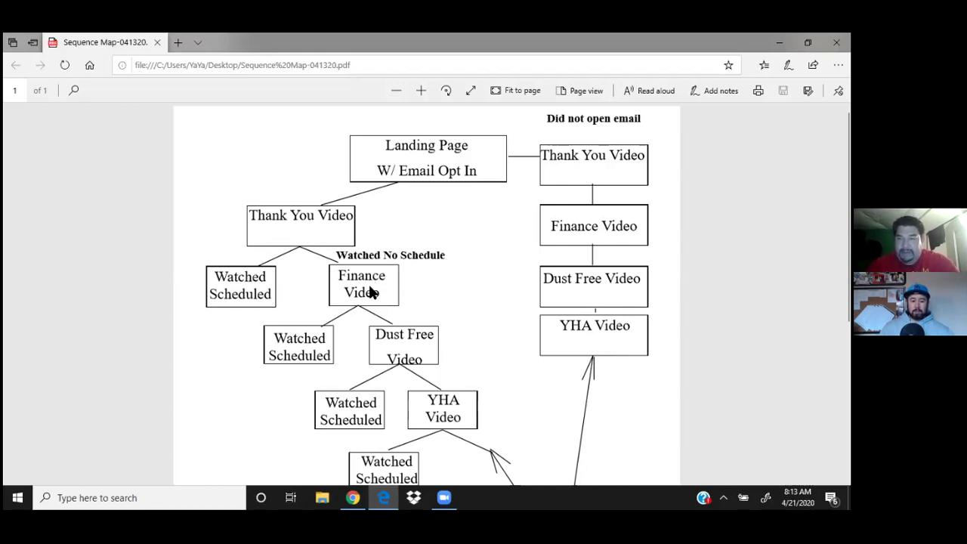
key(super+d)
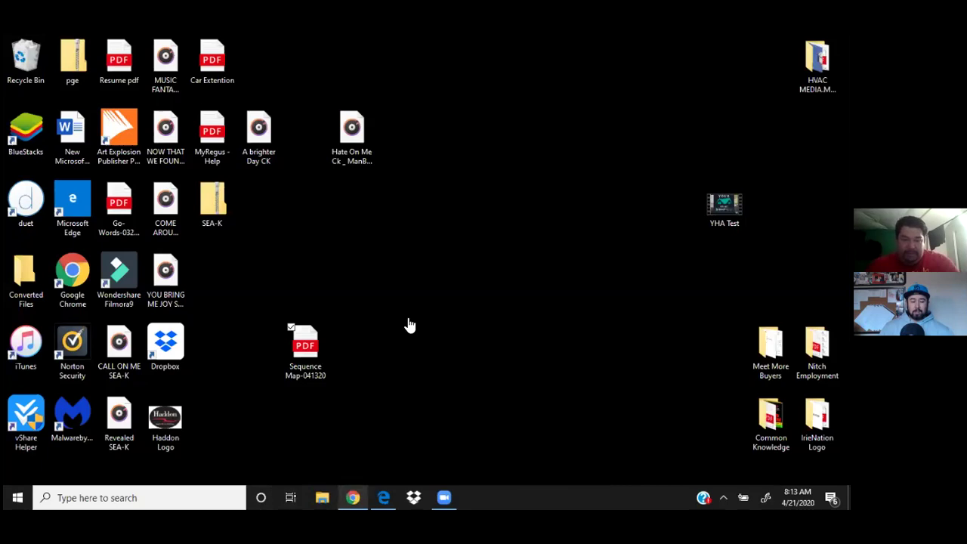
key(alt+Tab)
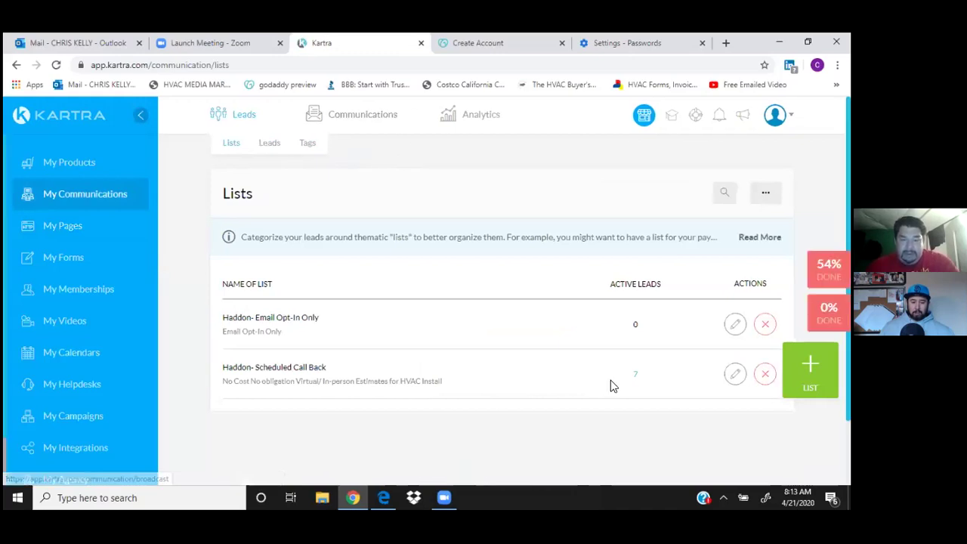
Consult the Sequence Map-041320 PDF again, minimize it, and go back to Kartra's lead lists.
key(super+d)
click(318, 352)
double_click(317, 352)
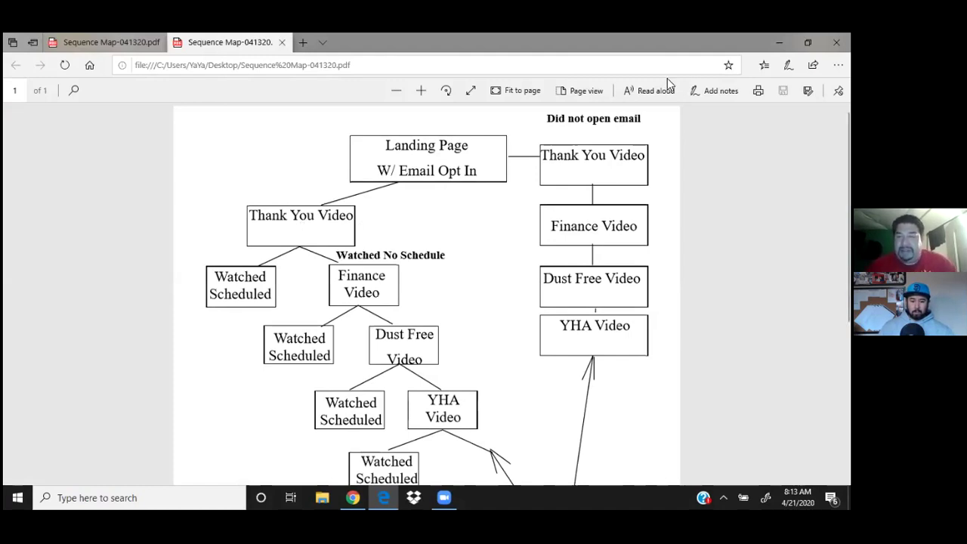
click(778, 43)
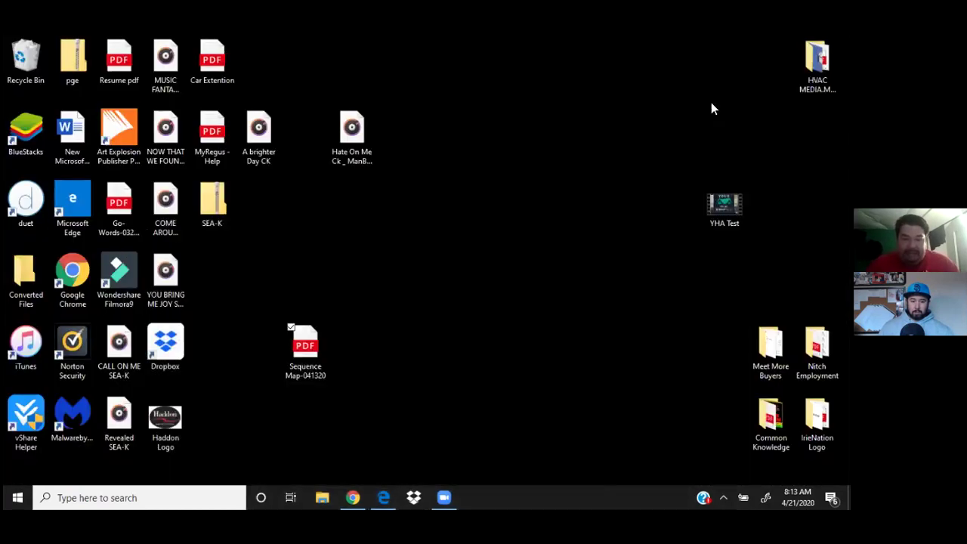
key(alt+Tab)
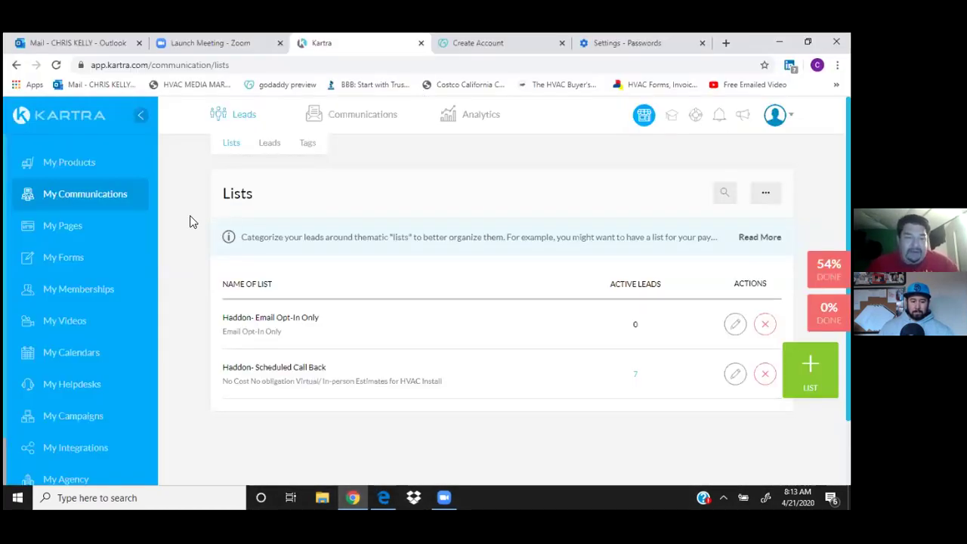
Open Kartra's pages overview, and switch to Outlook to open the Published Links draft at its list of page links.
click(58, 230)
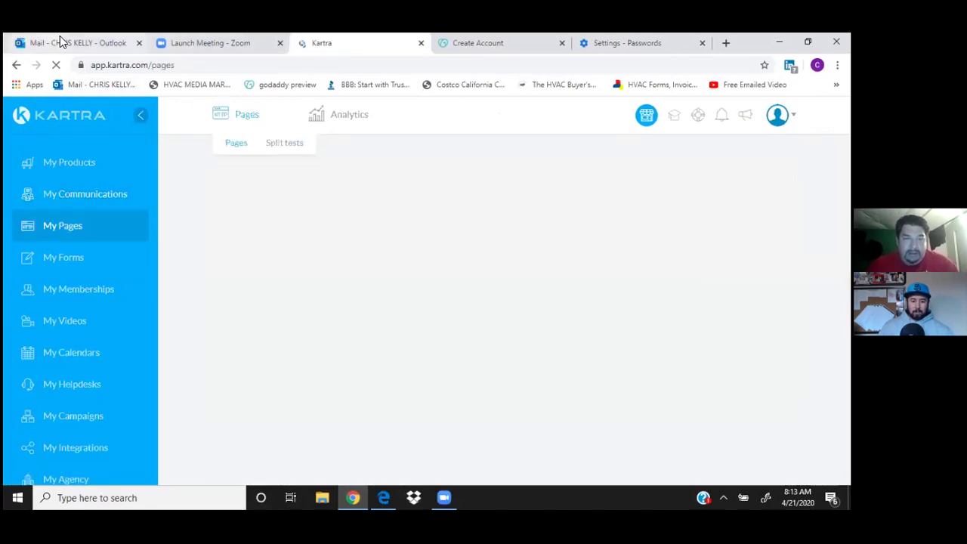
click(61, 42)
click(50, 252)
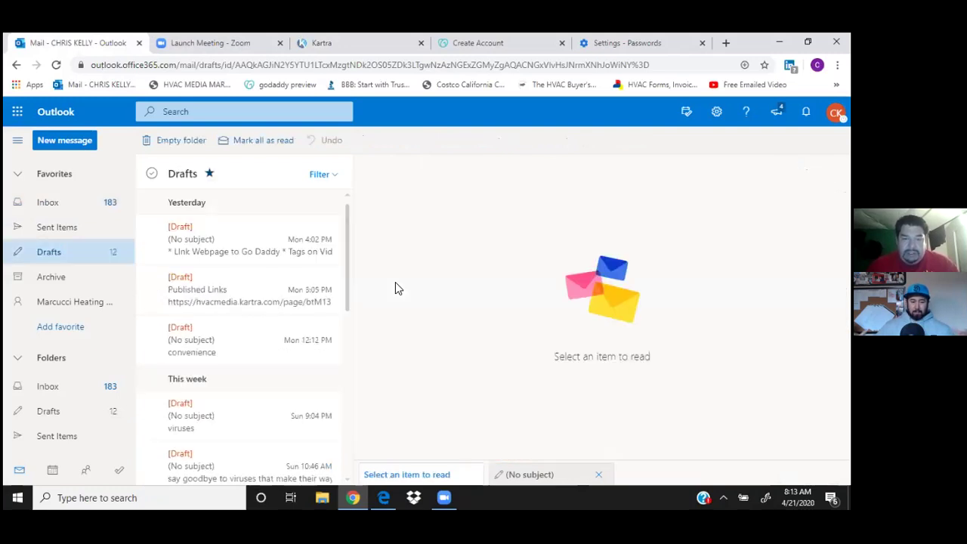
click(221, 295)
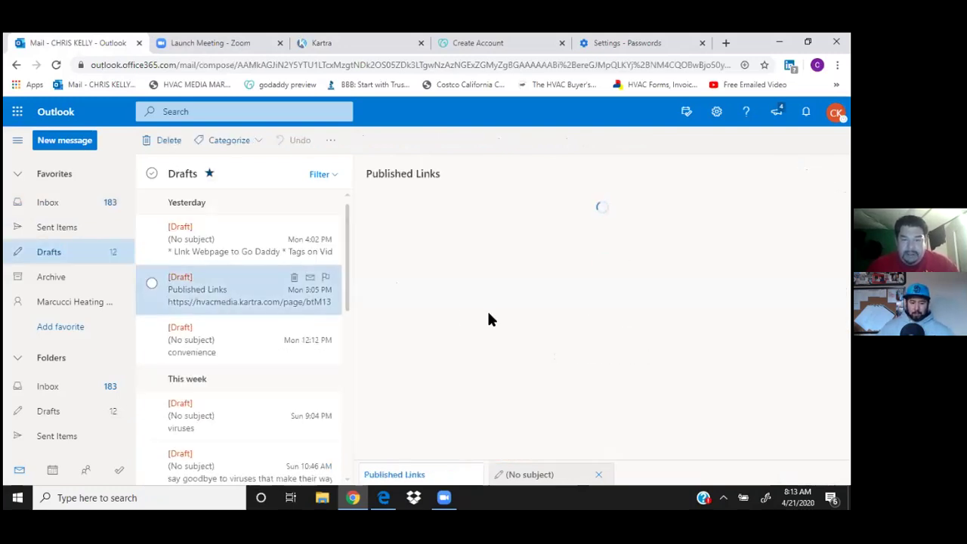
scroll(641, 345, down, 2)
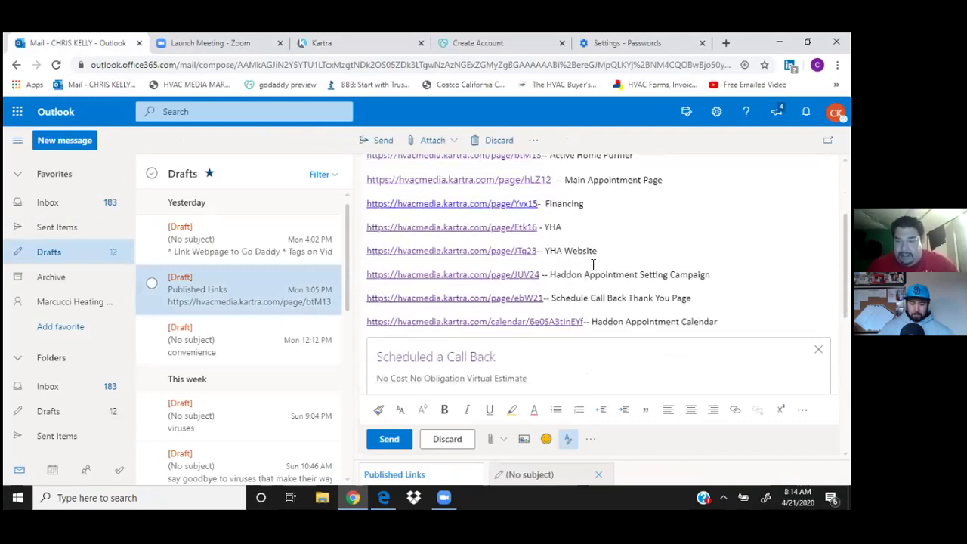
Copy the Haddon Appointment Setting Campaign link from the draft and load it in place of the Chrome password settings.
drag(539, 275, 303, 258)
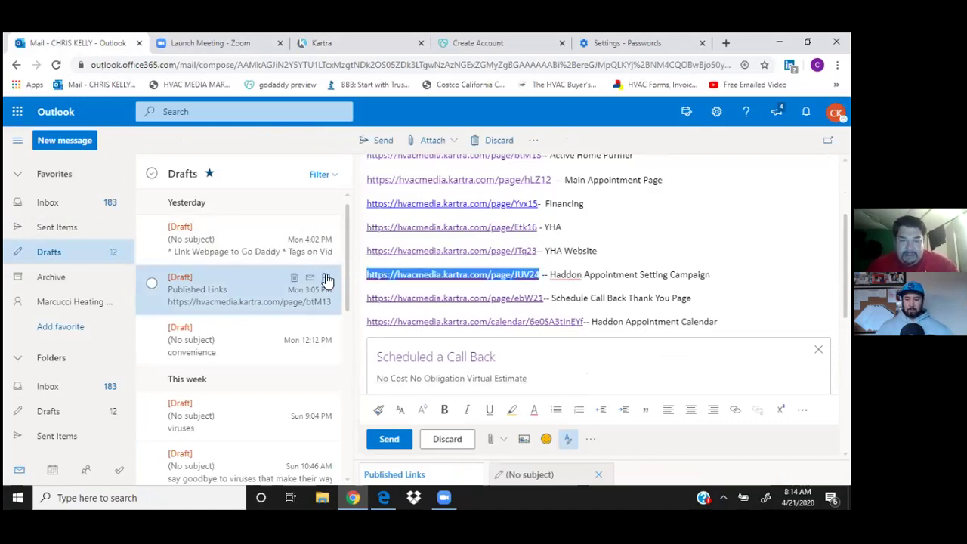
key(ctrl+c)
click(627, 42)
click(460, 65)
key(ctrl+v)
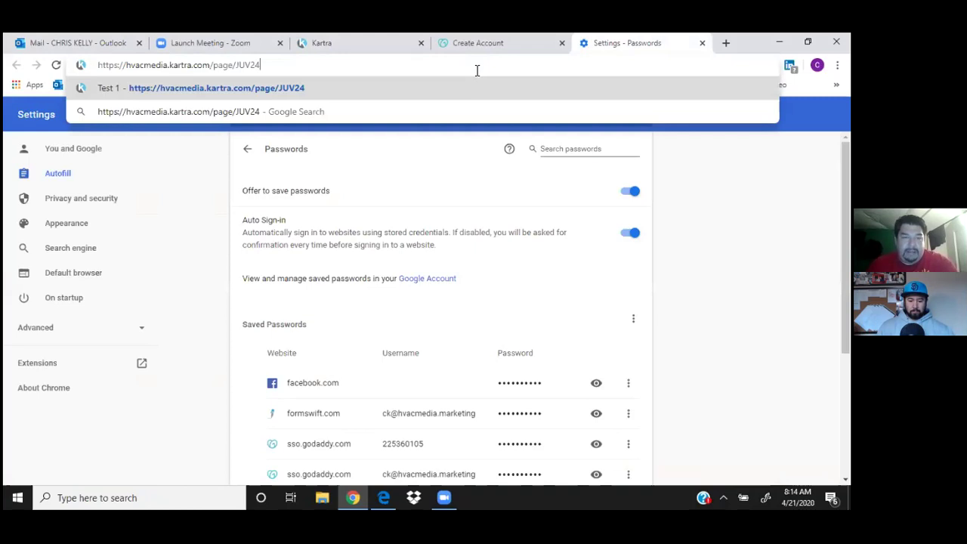
key(Return)
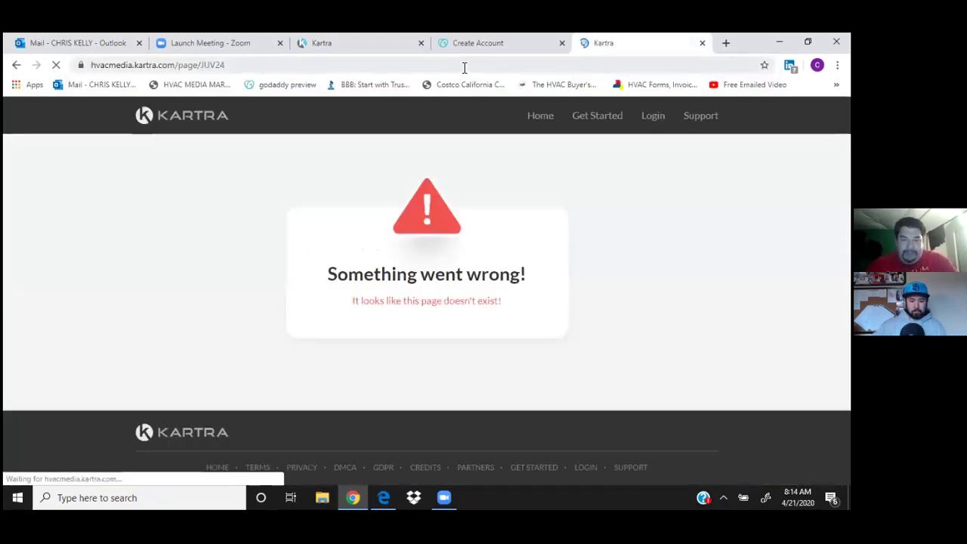
Copy the Schedule Call Back Thank You Page link from the Published Links draft and load it in the browser.
click(85, 47)
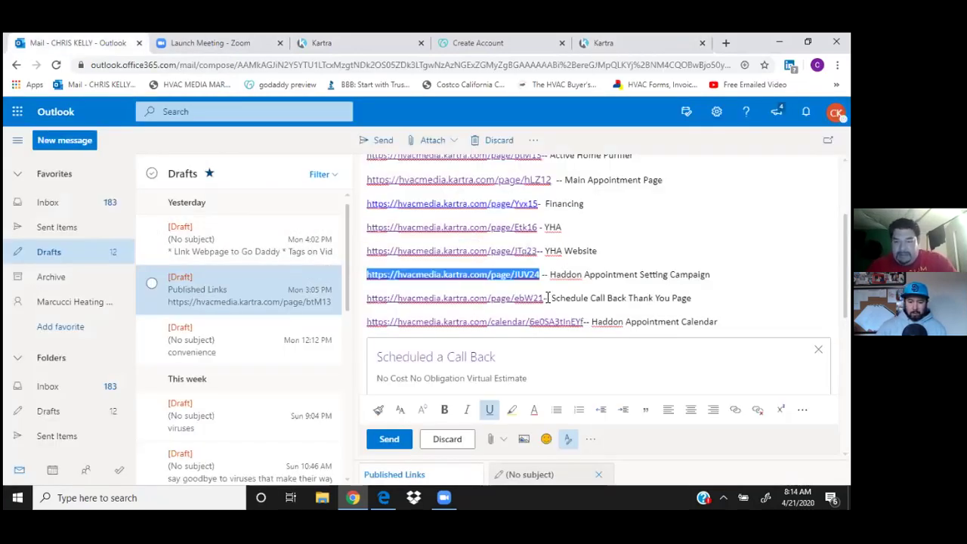
drag(542, 298, 369, 298)
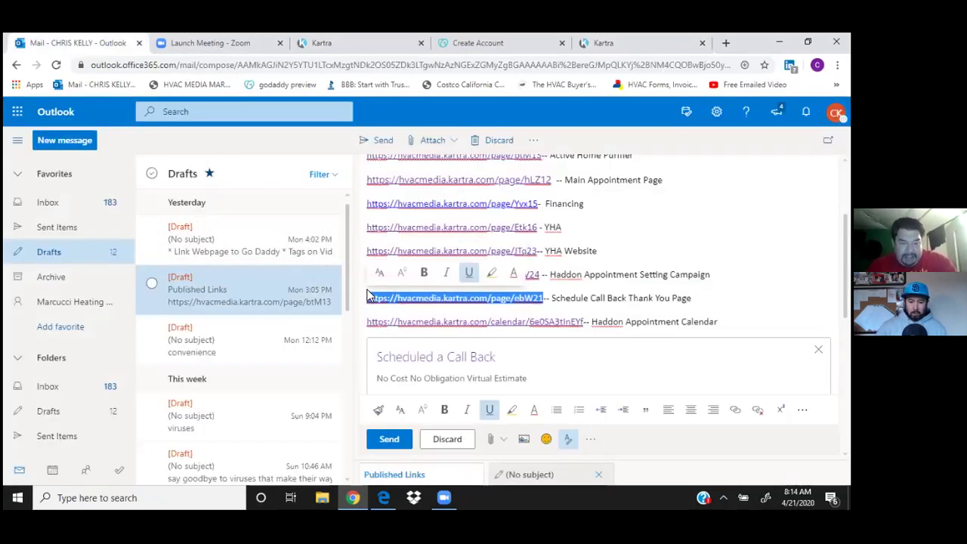
click(646, 45)
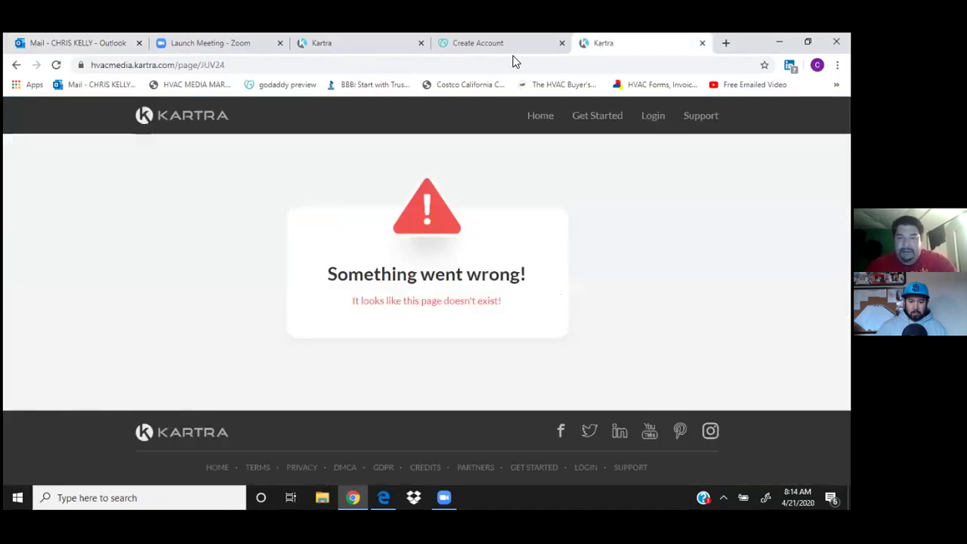
click(245, 64)
key(ctrl+v)
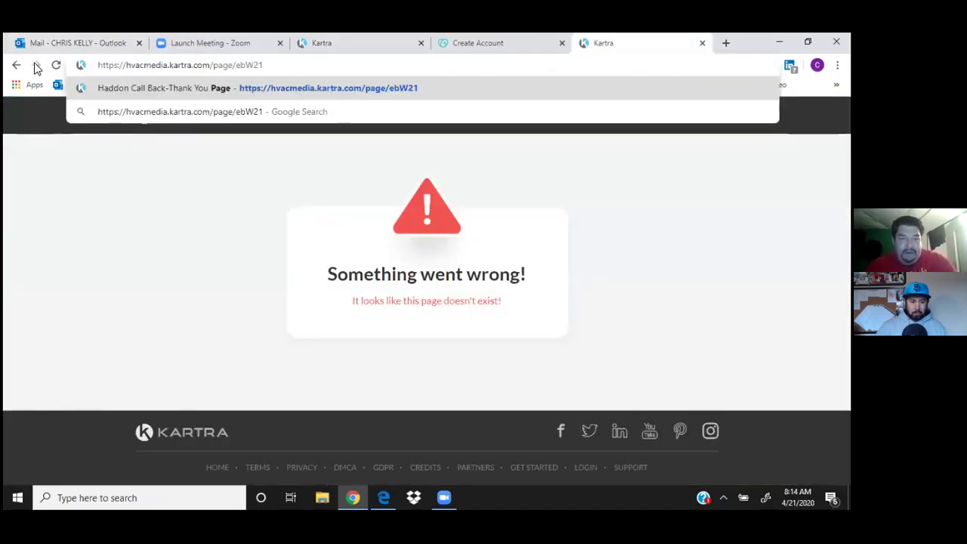
key(Return)
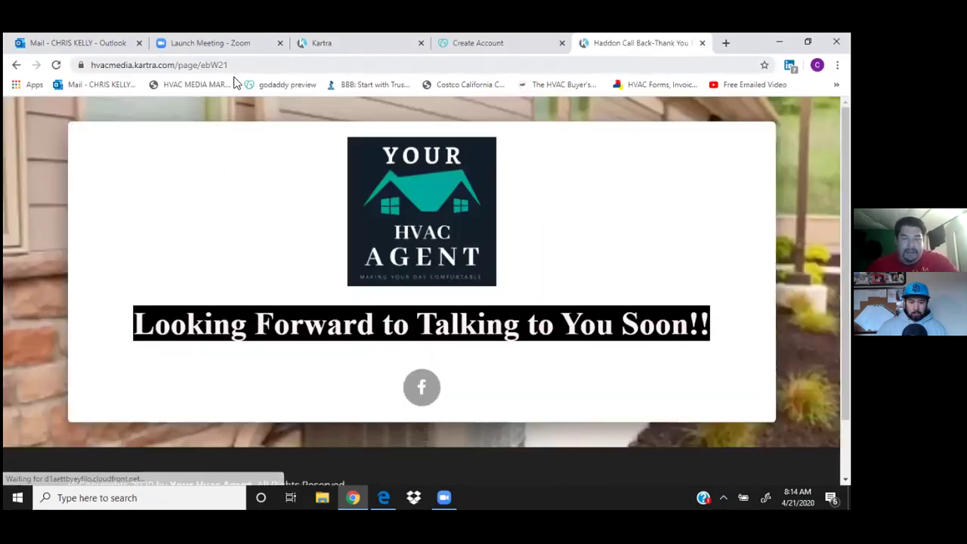
Load the Main Appointment Page link from the Published Links draft and examine the page's headline, call-back button and video.
key(ctrl+1)
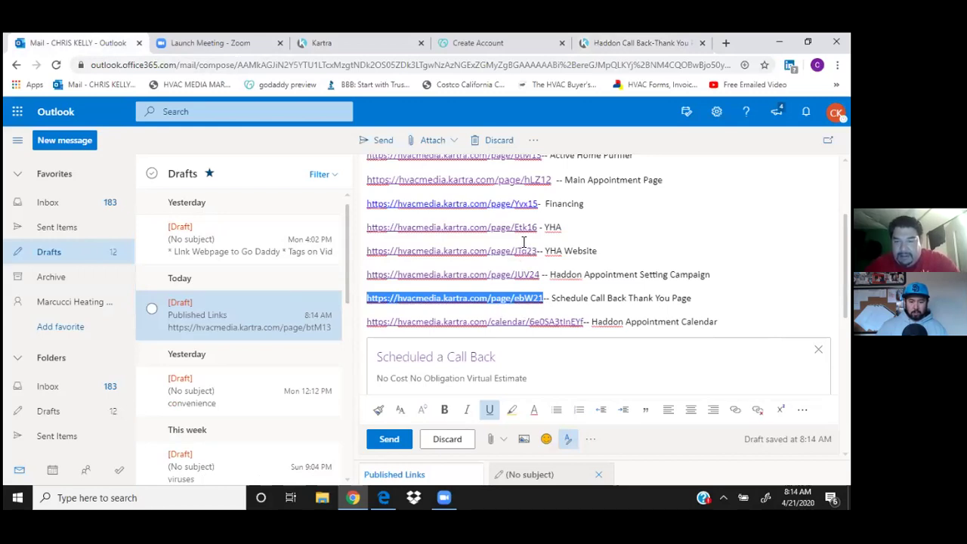
scroll(520, 212, up, 1)
drag(551, 242, 358, 243)
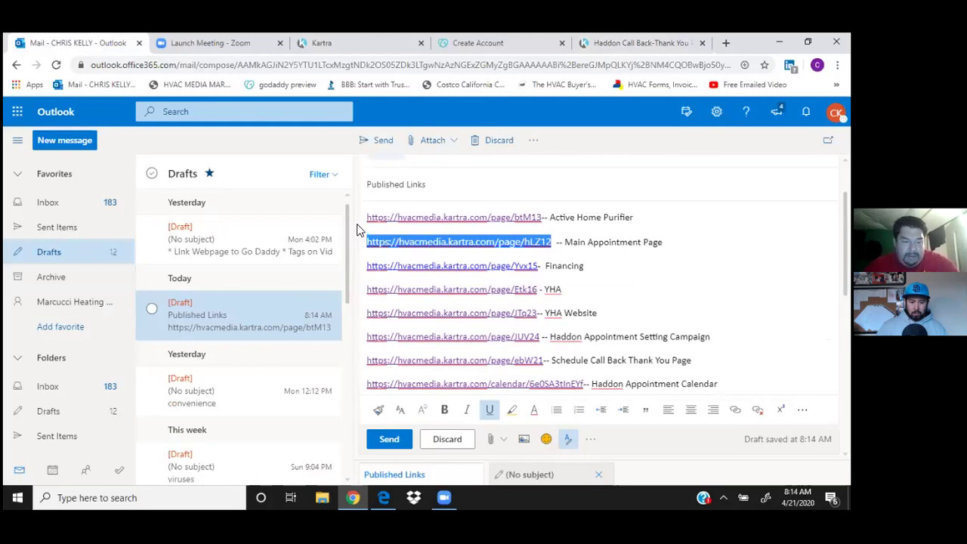
click(638, 43)
click(535, 64)
key(ctrl+v)
key(Return)
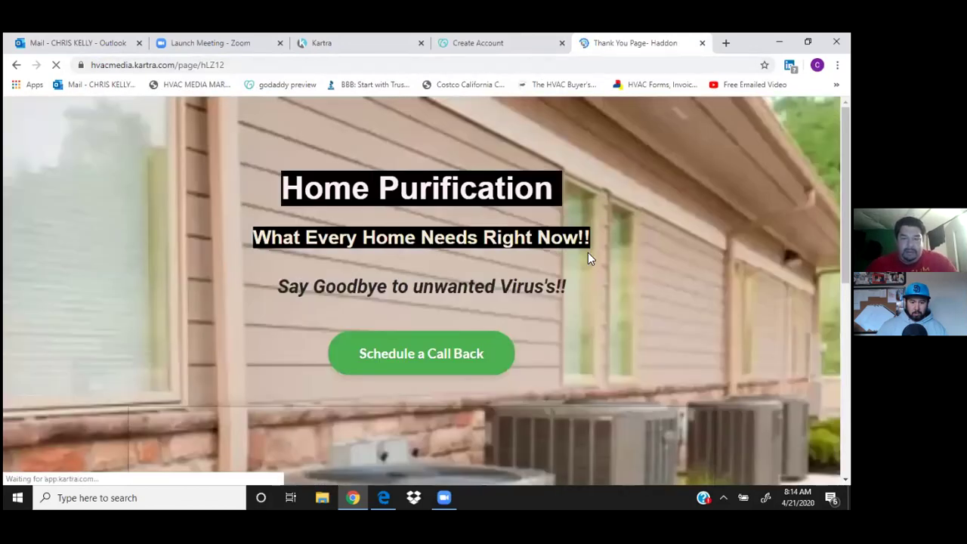
scroll(610, 276, down, 1)
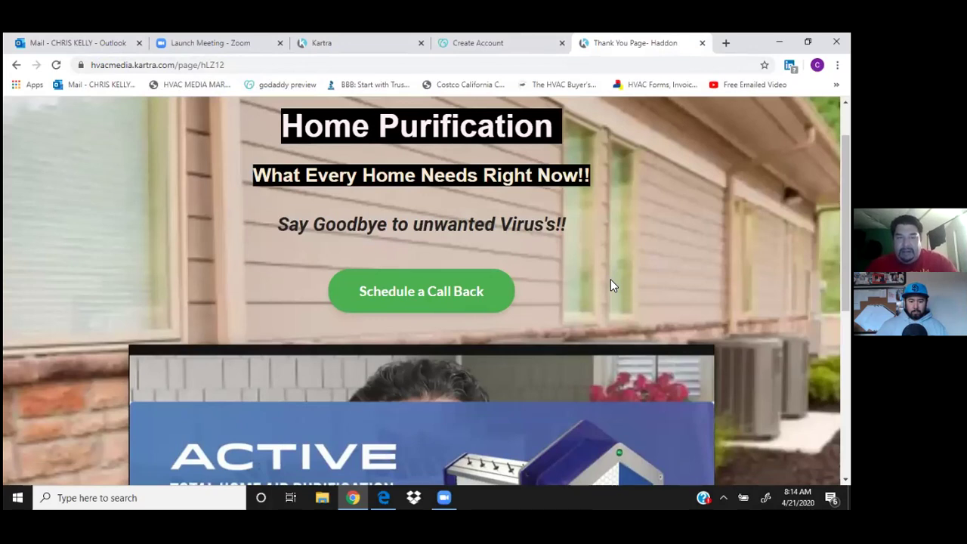
scroll(612, 284, up, 1)
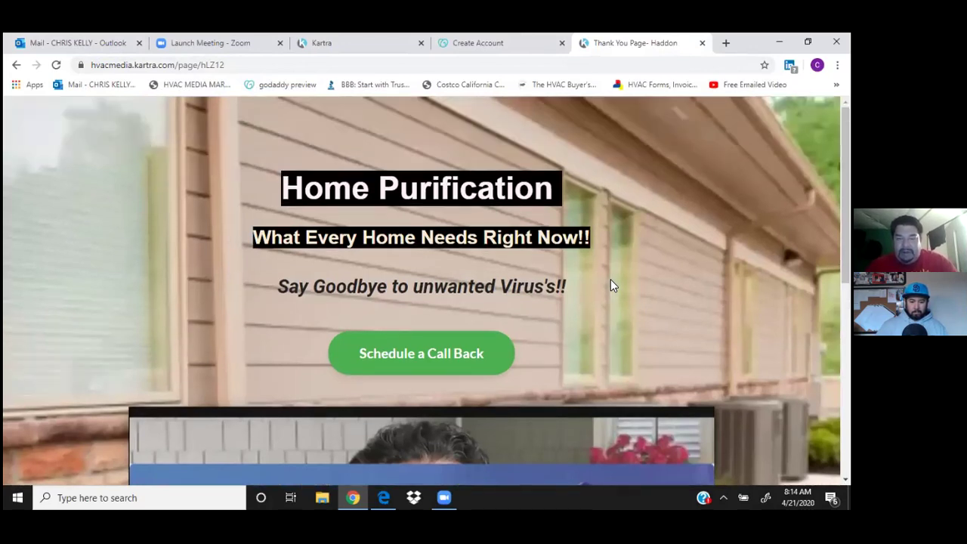
scroll(609, 280, down, 1)
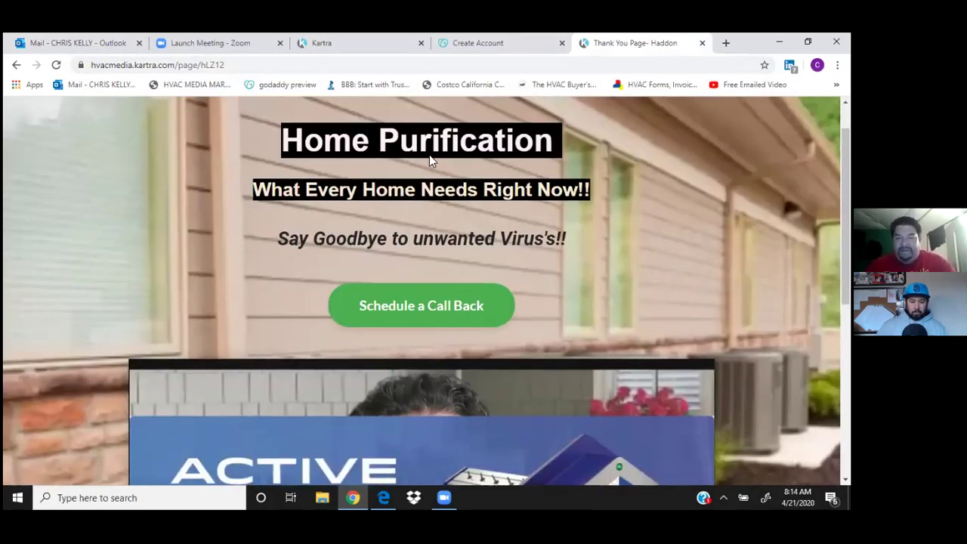
scroll(429, 155, up, 1)
scroll(414, 343, down, 1)
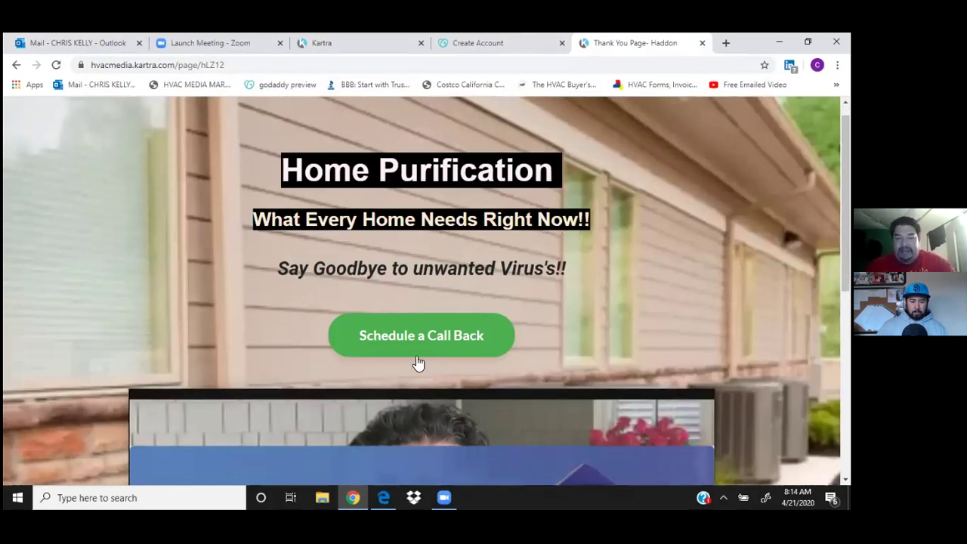
scroll(417, 363, down, 2)
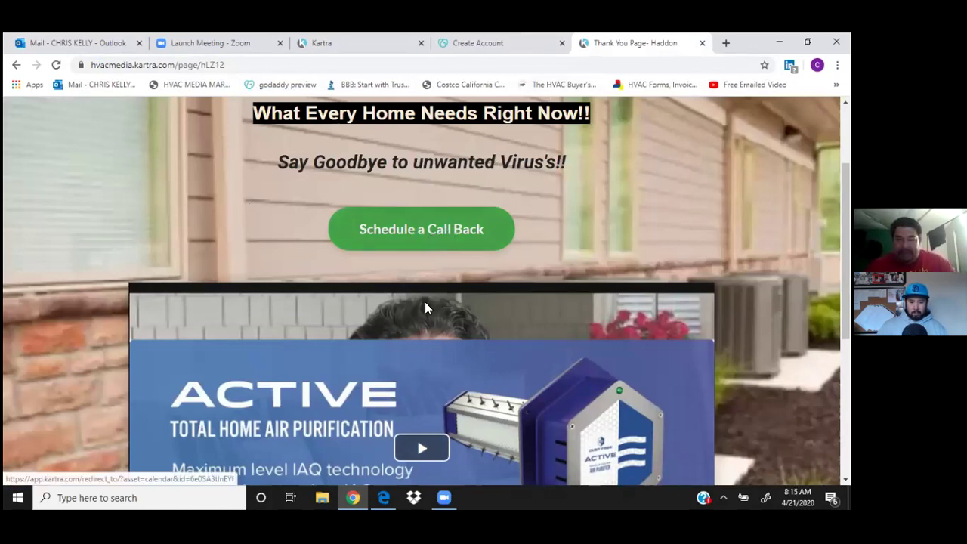
Open Sequence Map-041320 from the desktop to compare the funnel with the appointment page, and minimize it.
key(super+d)
click(313, 346)
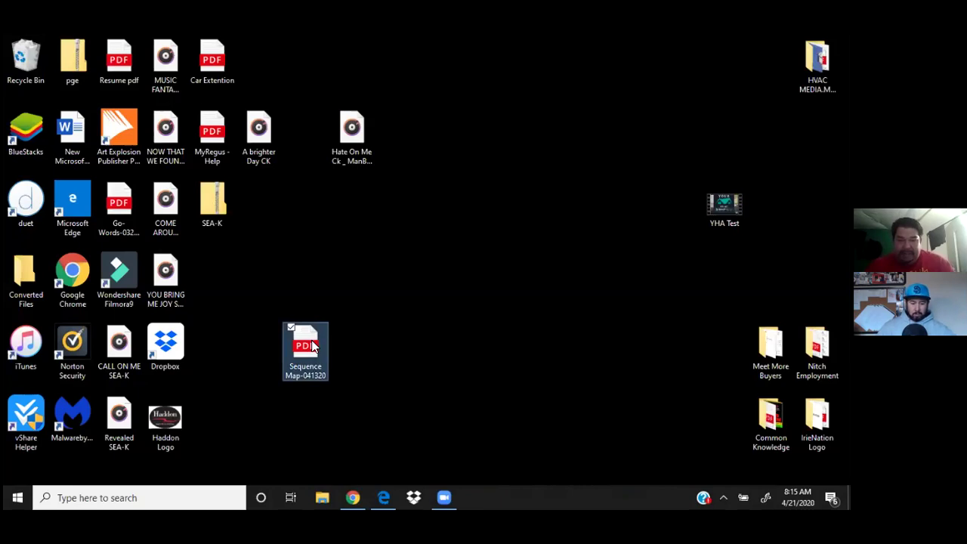
double_click(313, 346)
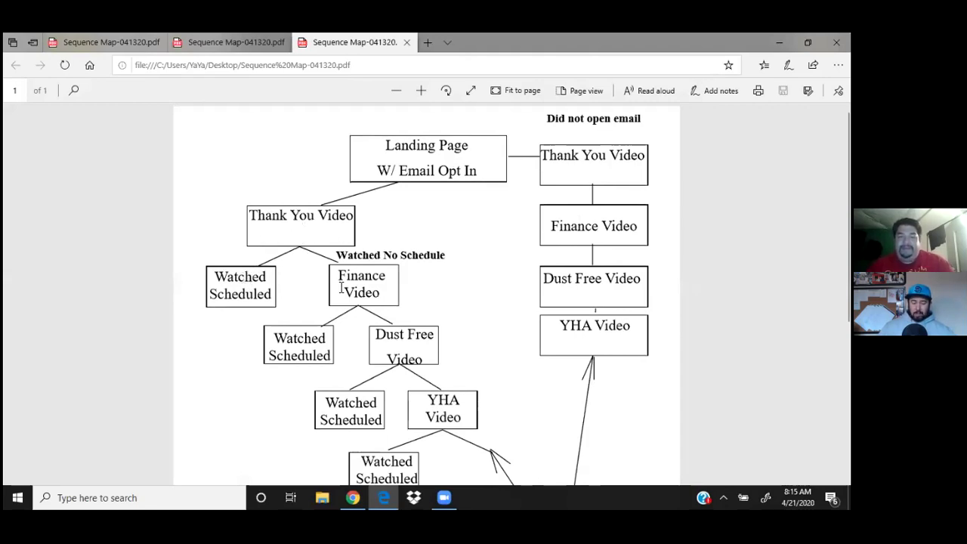
click(779, 43)
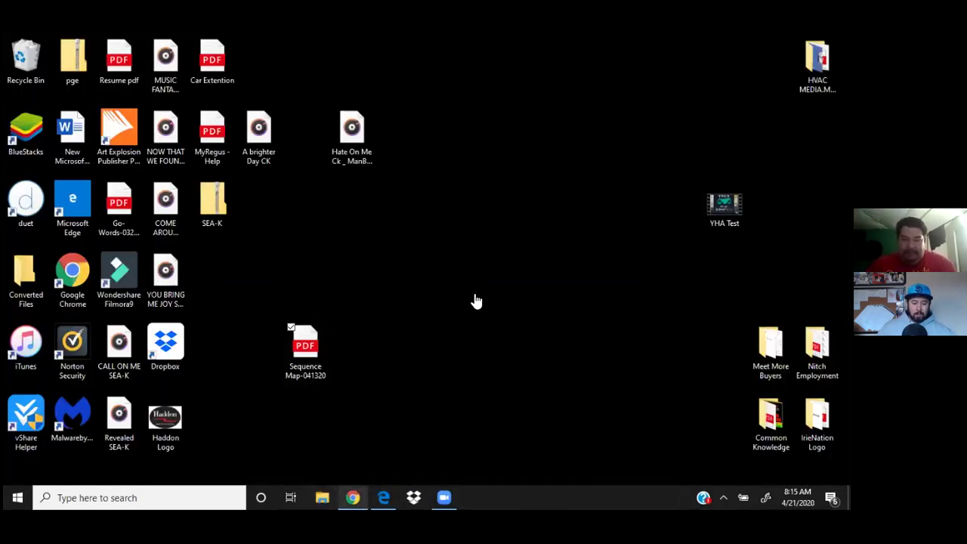
Return to Kartra in Chrome and open the broadcasts page of its communications section.
key(alt+Tab)
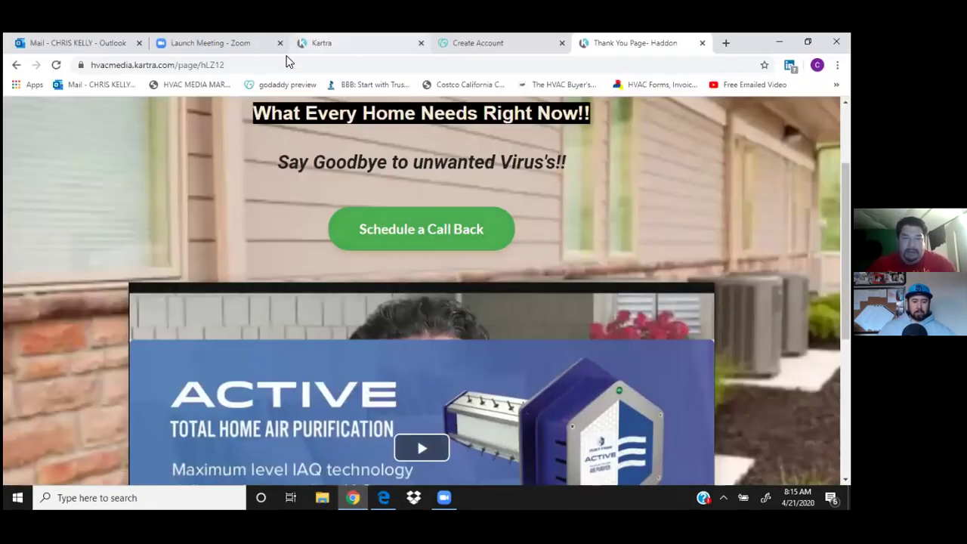
click(291, 47)
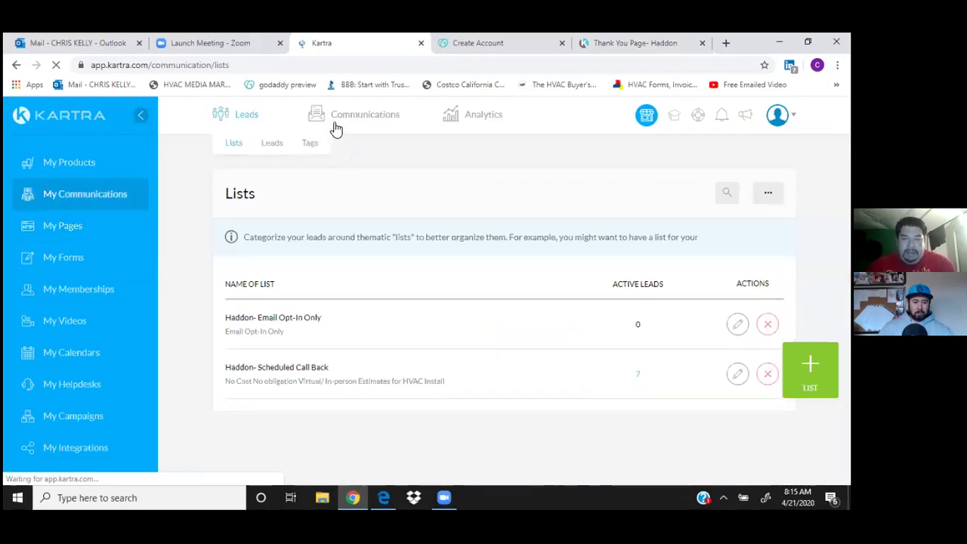
click(367, 114)
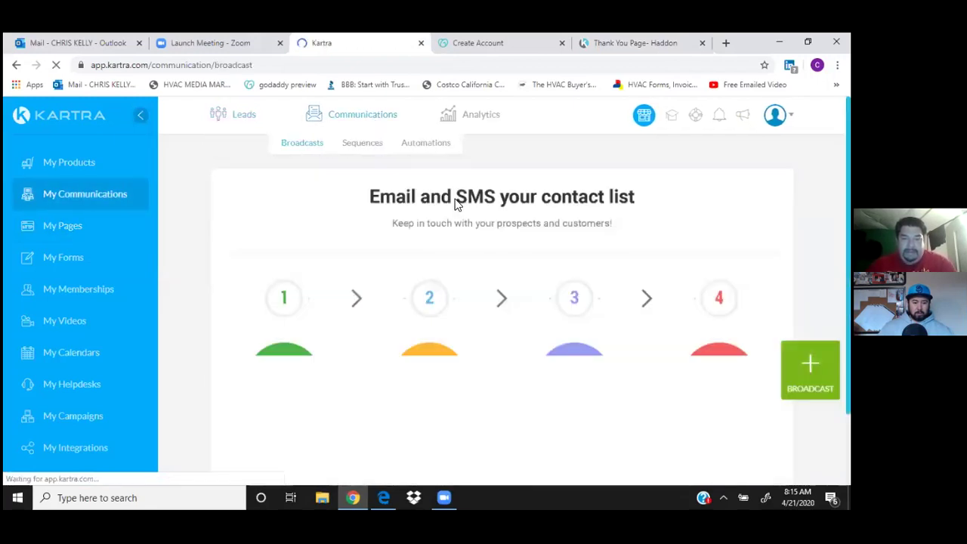
Look over the overview on the broadcasts page and open the list of email sequences.
scroll(459, 305, down, 2)
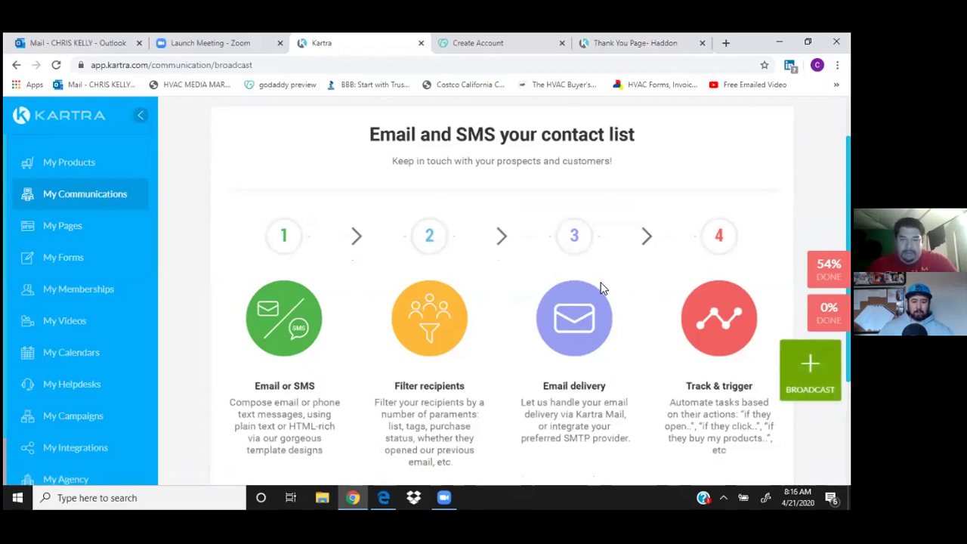
scroll(620, 286, up, 2)
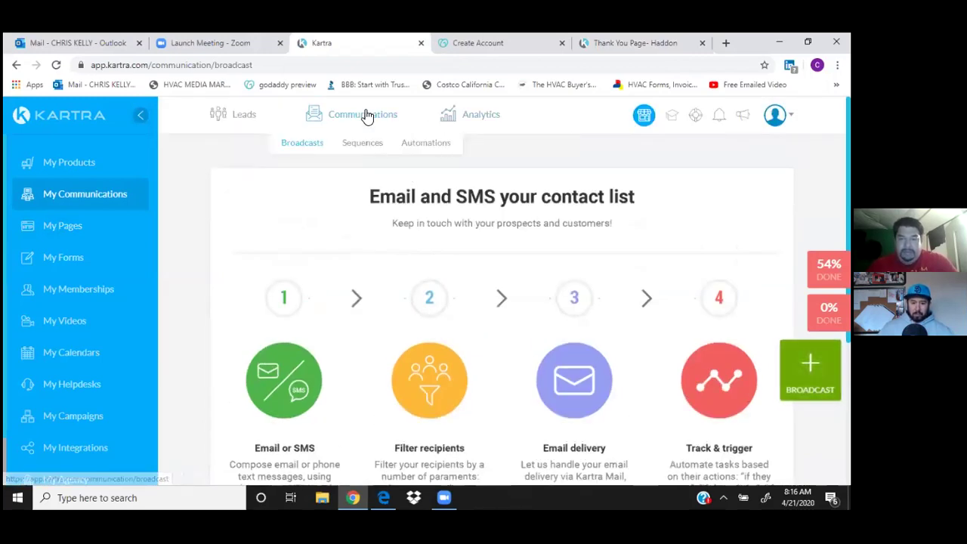
click(365, 148)
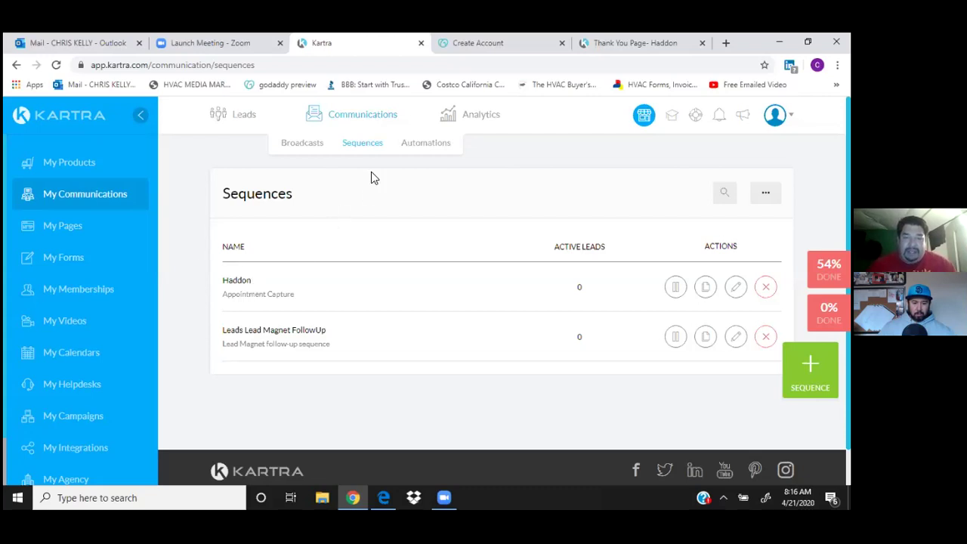
Examine the automation rules set up for the Haddon sequence and return to the sequences list.
click(428, 143)
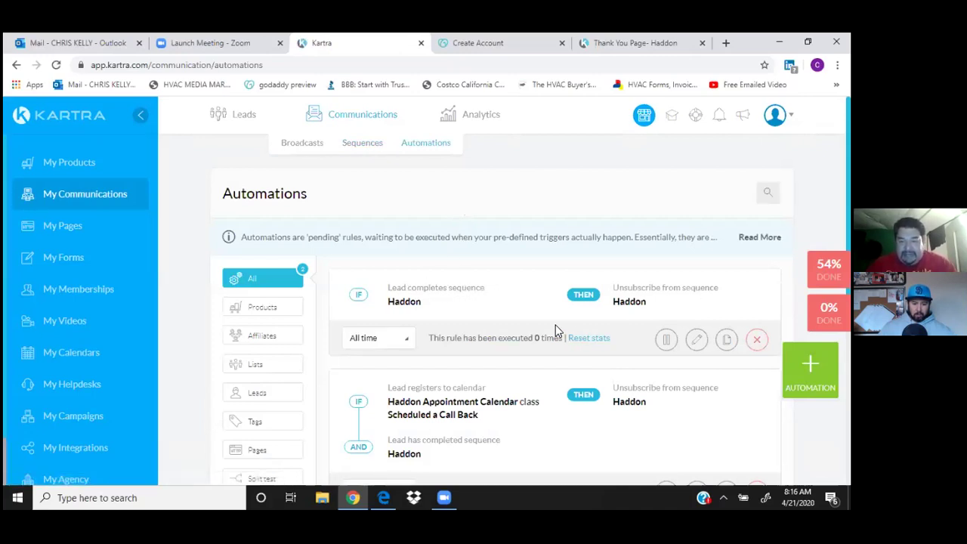
scroll(497, 316, down, 1)
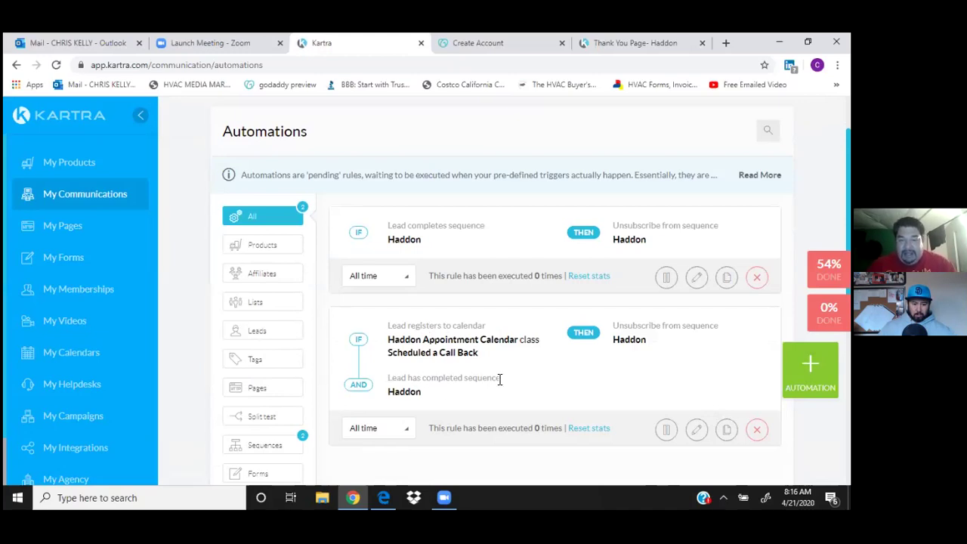
scroll(549, 380, down, 1)
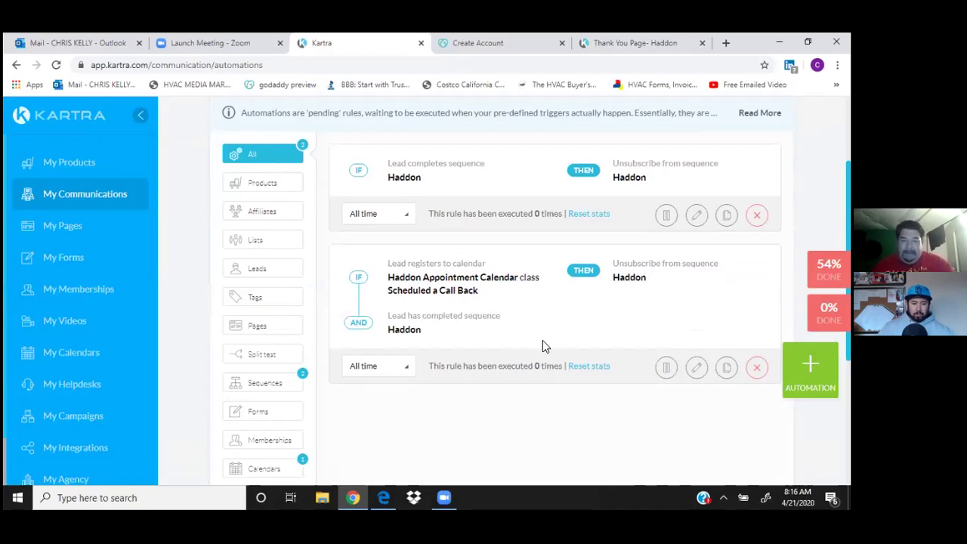
scroll(542, 346, up, 3)
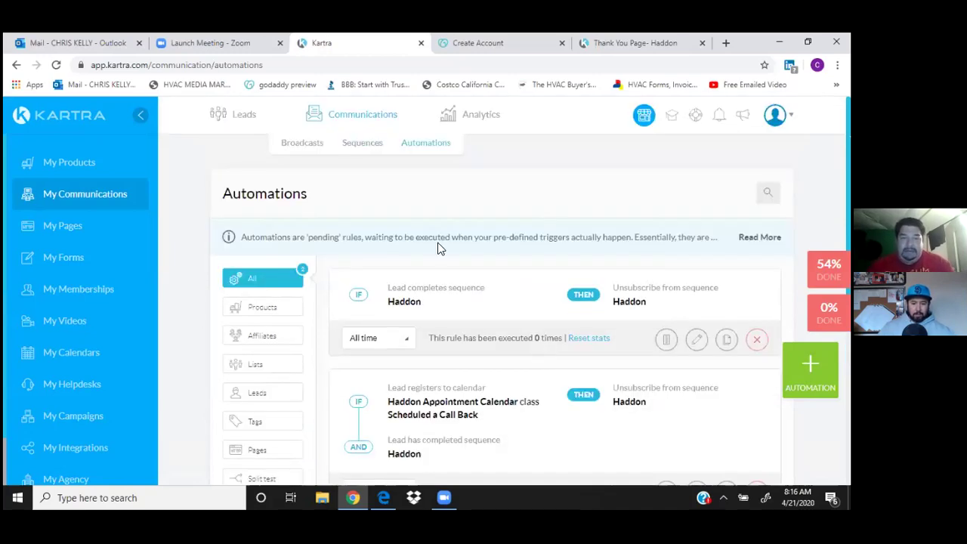
click(362, 148)
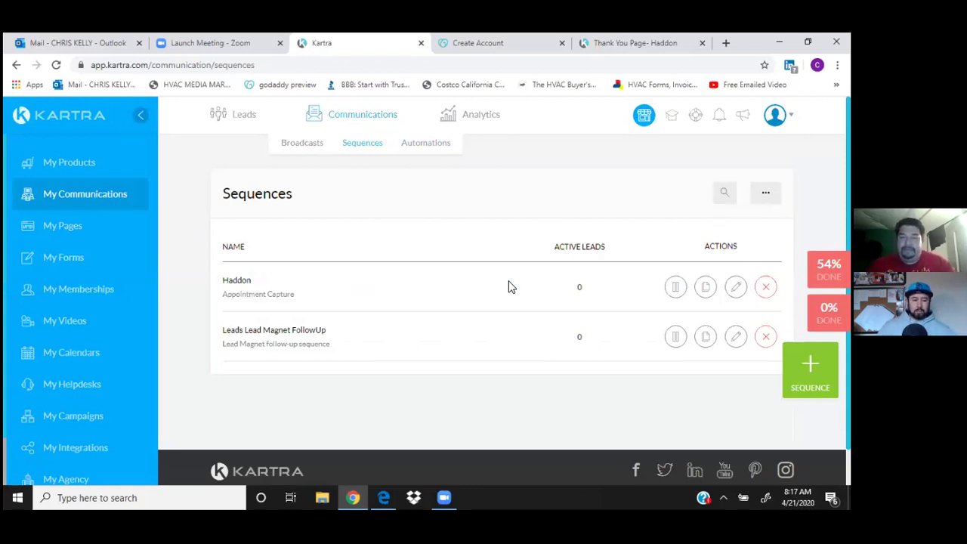
Open the Haddon Appointment tag for editing from the lead tags and check its available category options.
mouse_move(237, 116)
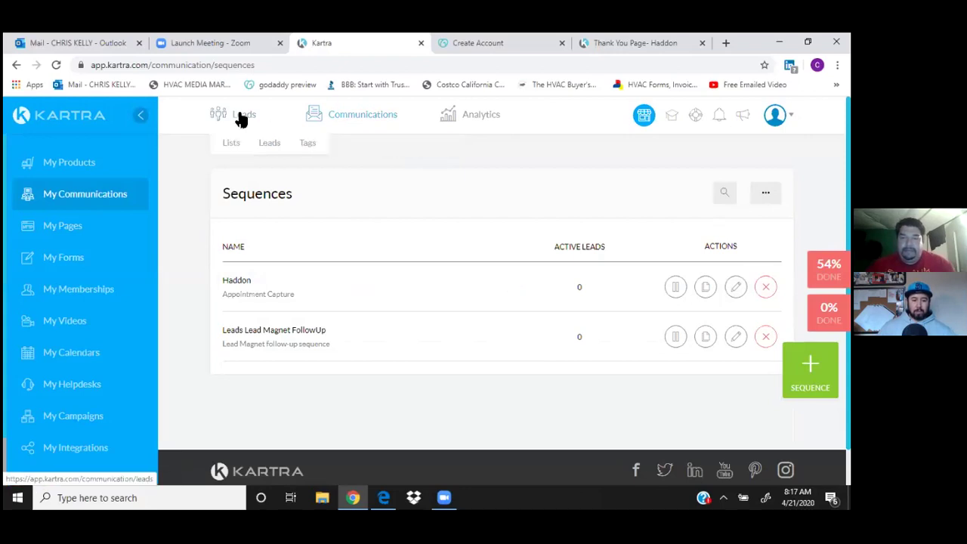
click(307, 143)
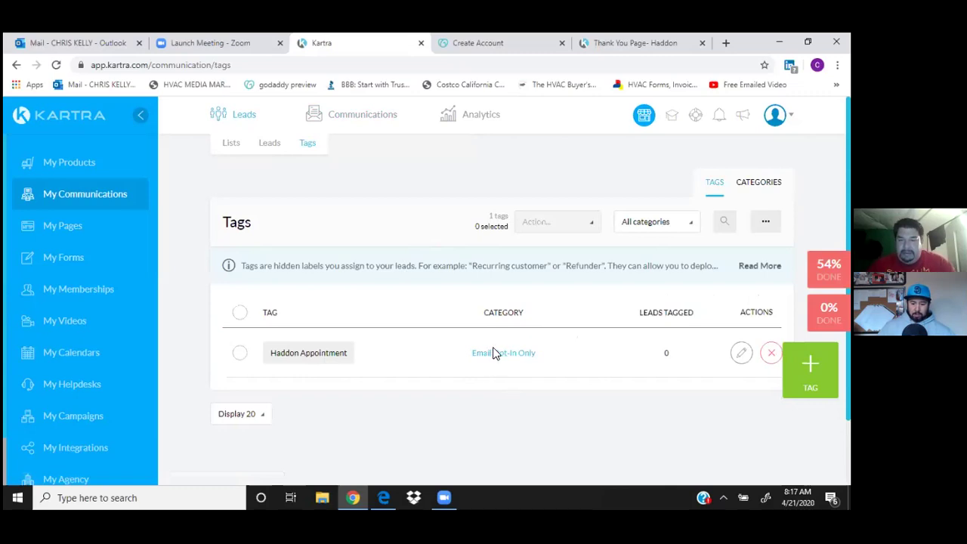
click(239, 353)
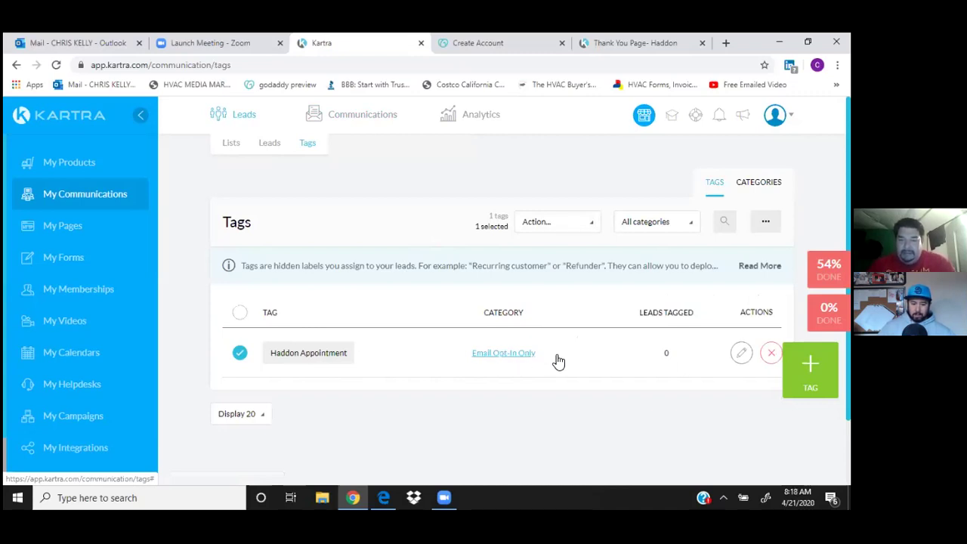
click(741, 352)
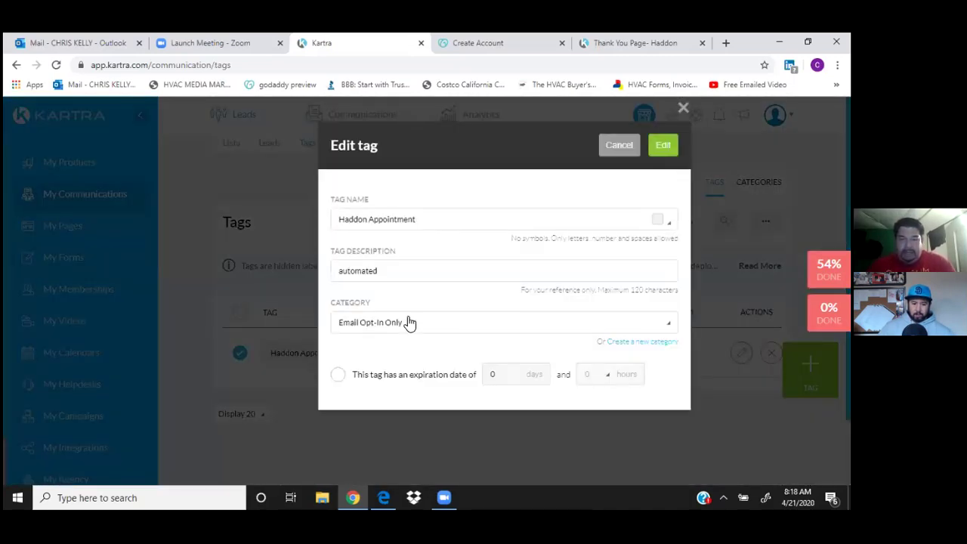
click(412, 324)
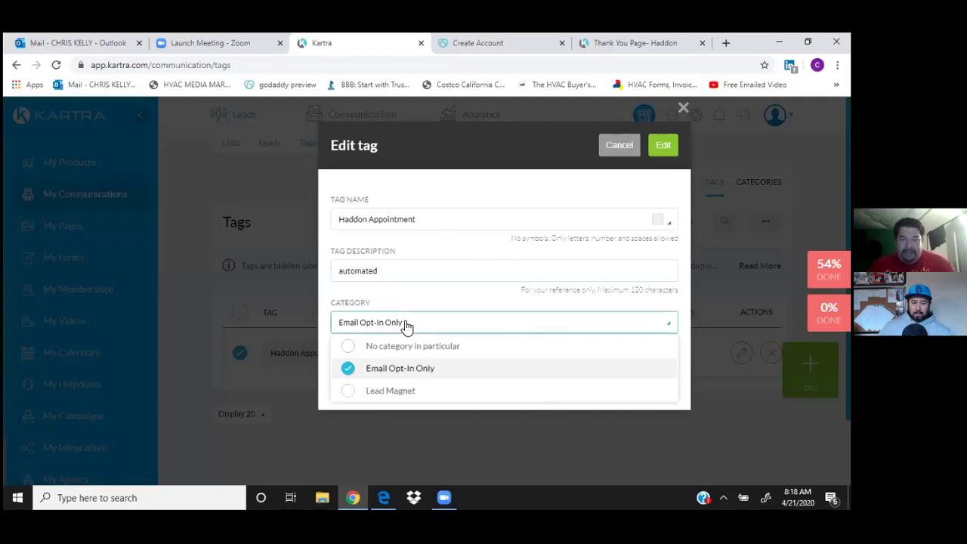
click(404, 324)
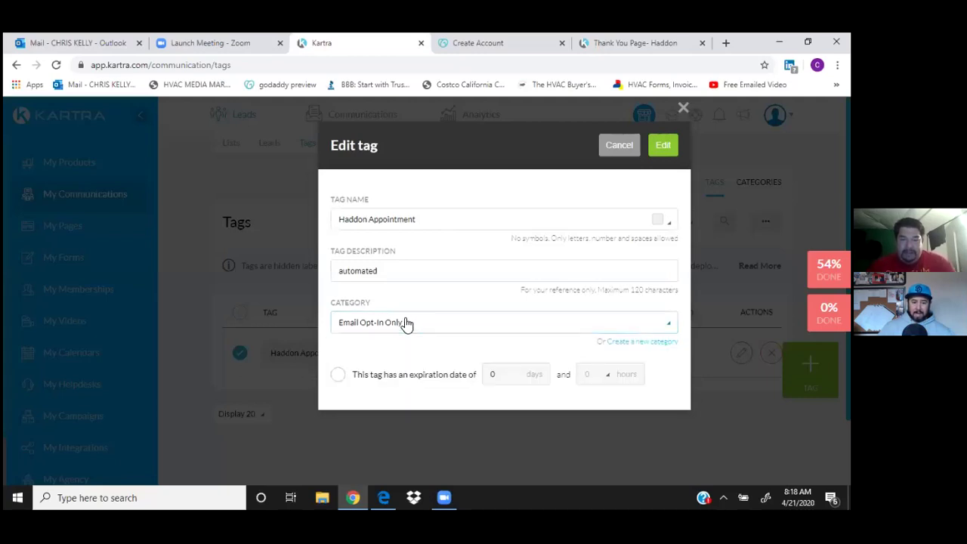
Change the tag's name to Haddon Appointments.
drag(435, 218, 324, 216)
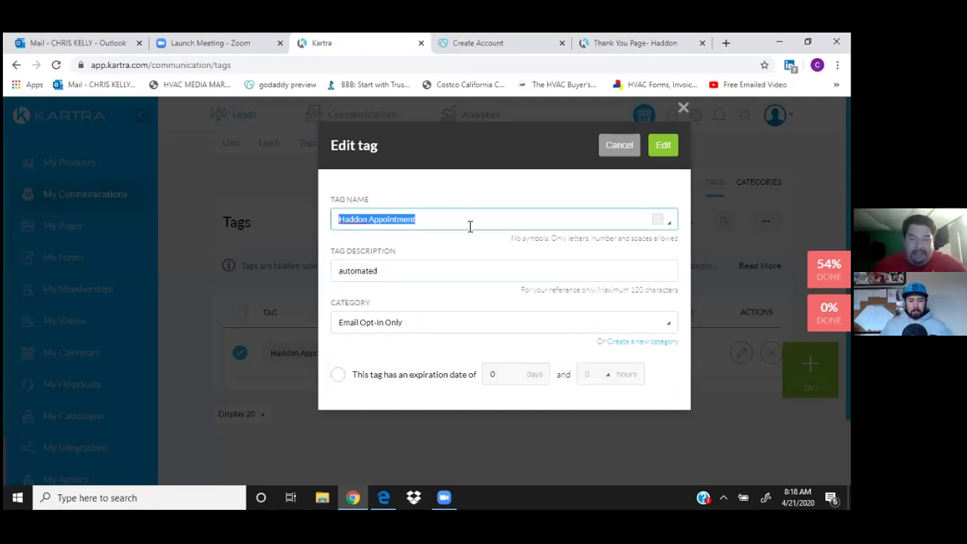
text(No)
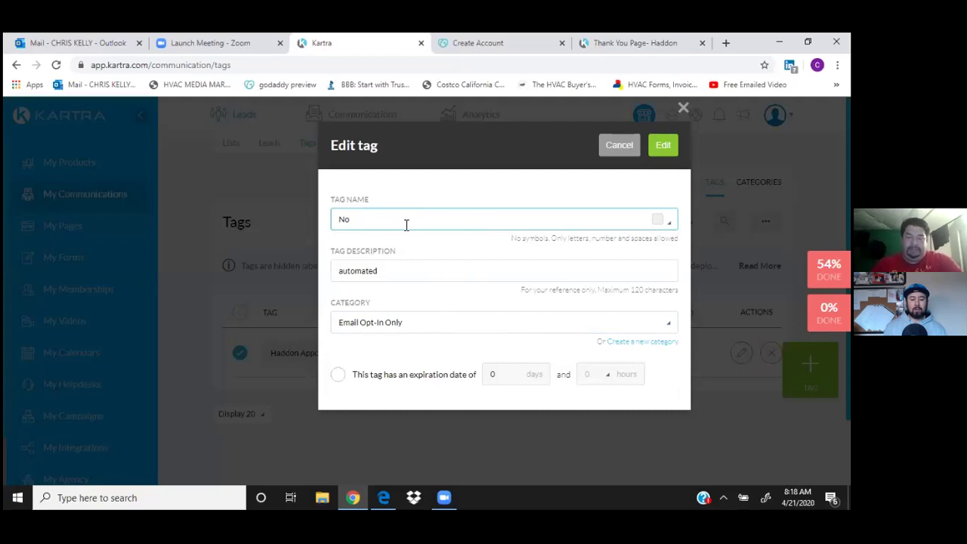
key(BackSpace)
key(BackSpace)
text(H)
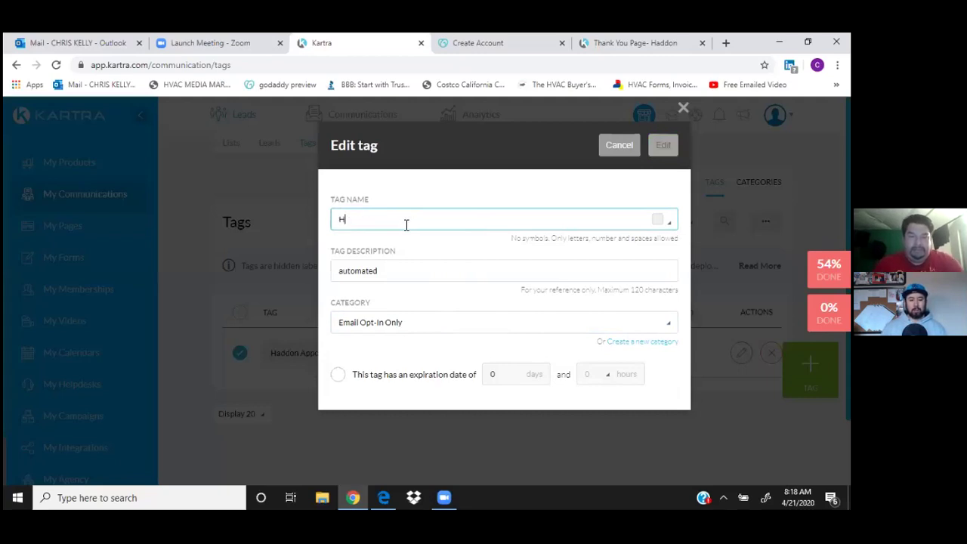
text(addon Ap)
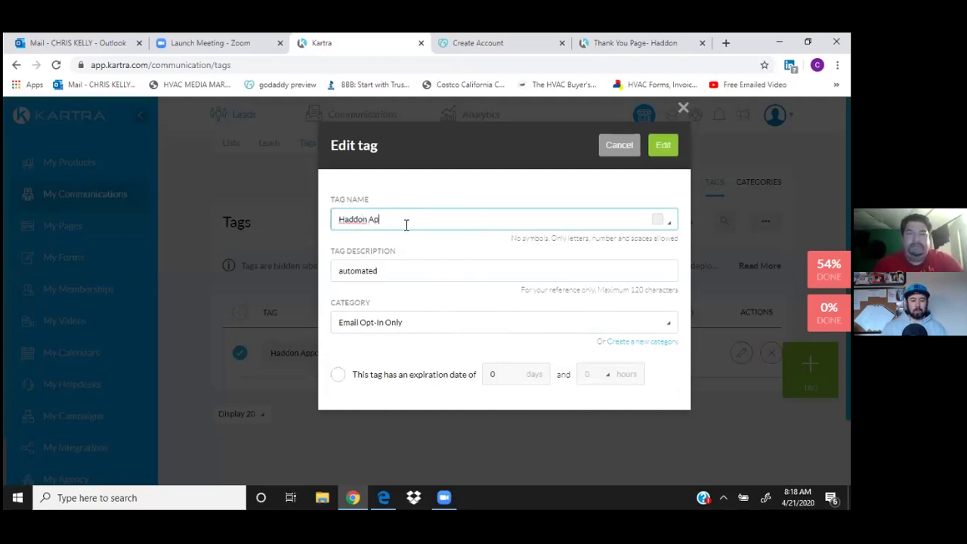
text(pointments)
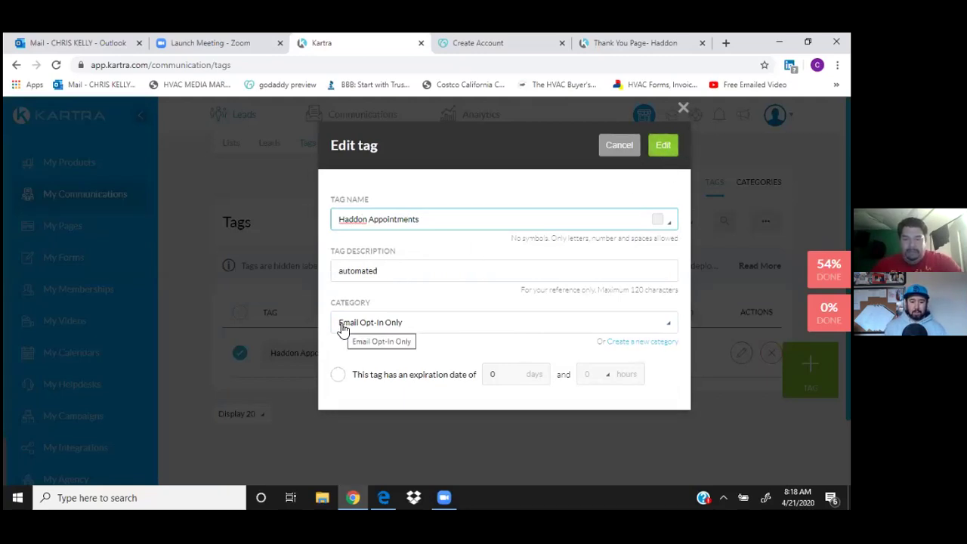
Set the tag's category to No category in particular.
click(415, 323)
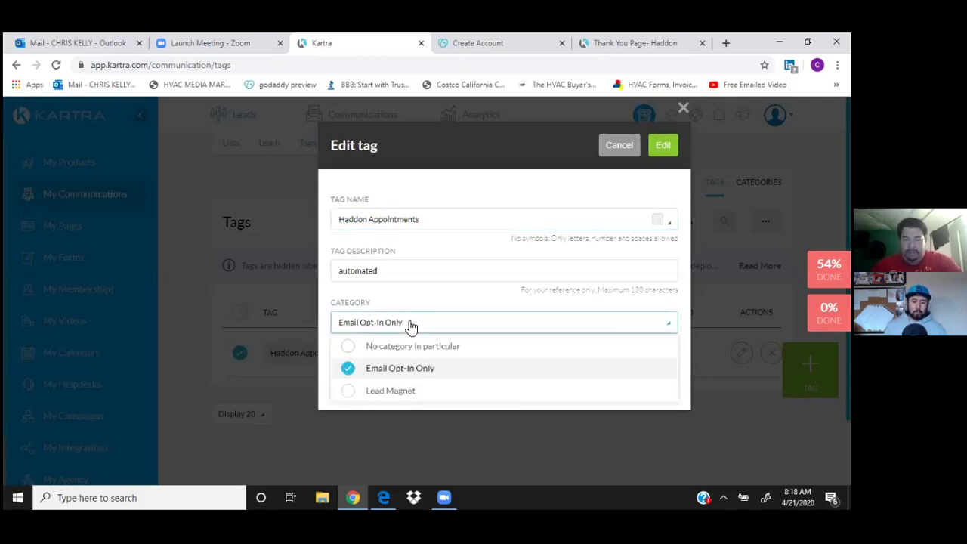
click(514, 350)
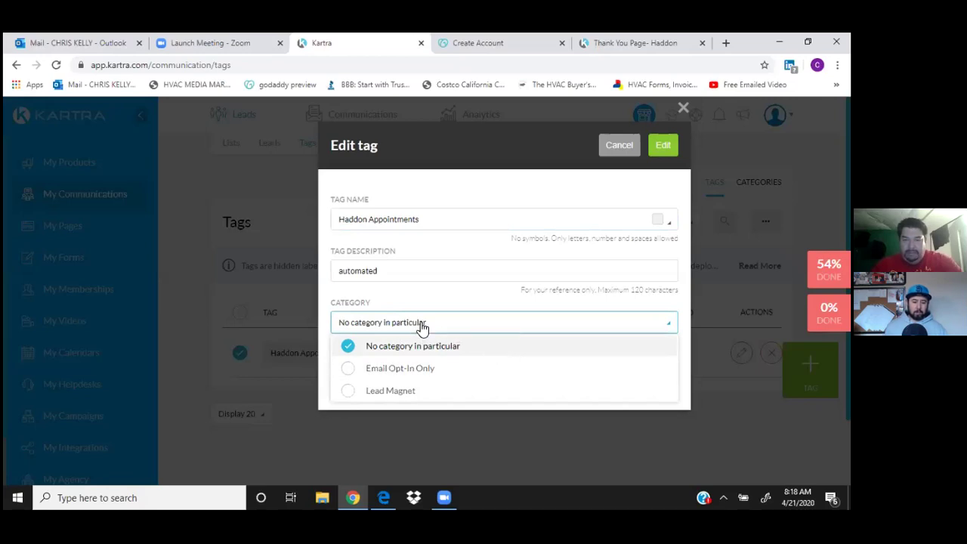
click(524, 356)
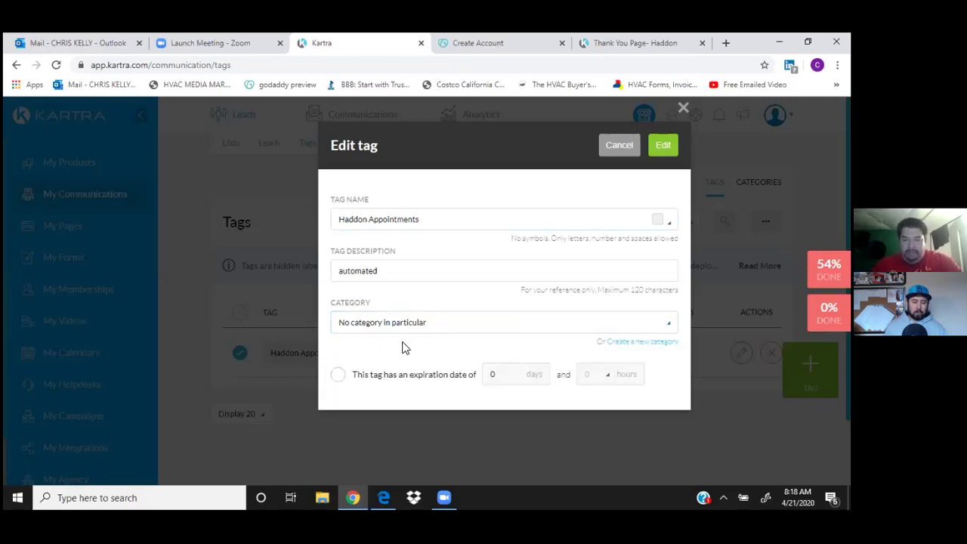
Start creating a new category for the tag instead of using an existing one.
click(630, 343)
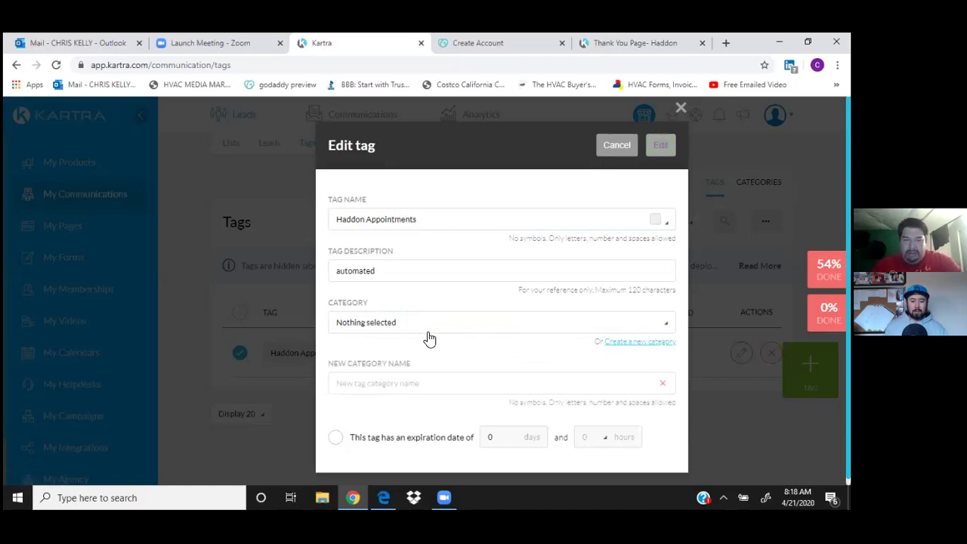
click(410, 384)
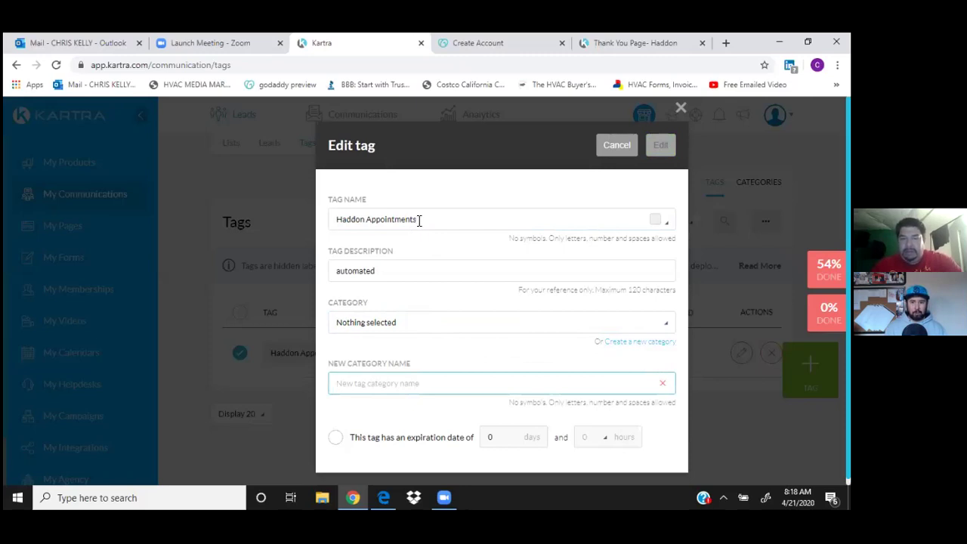
drag(419, 219, 319, 220)
click(396, 382)
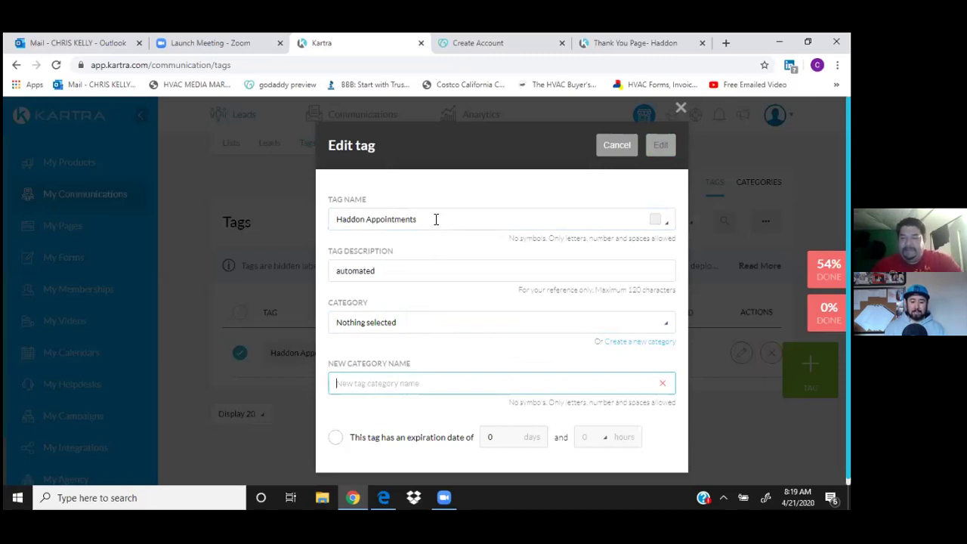
drag(436, 219, 321, 219)
click(403, 385)
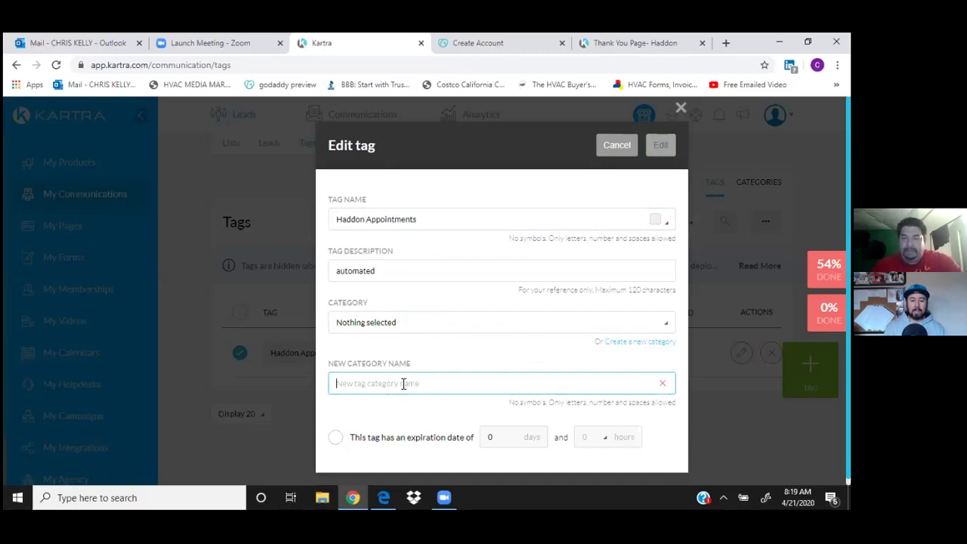
Extend the tag's name to read Haddon- Scheduled Appointments.
click(367, 219)
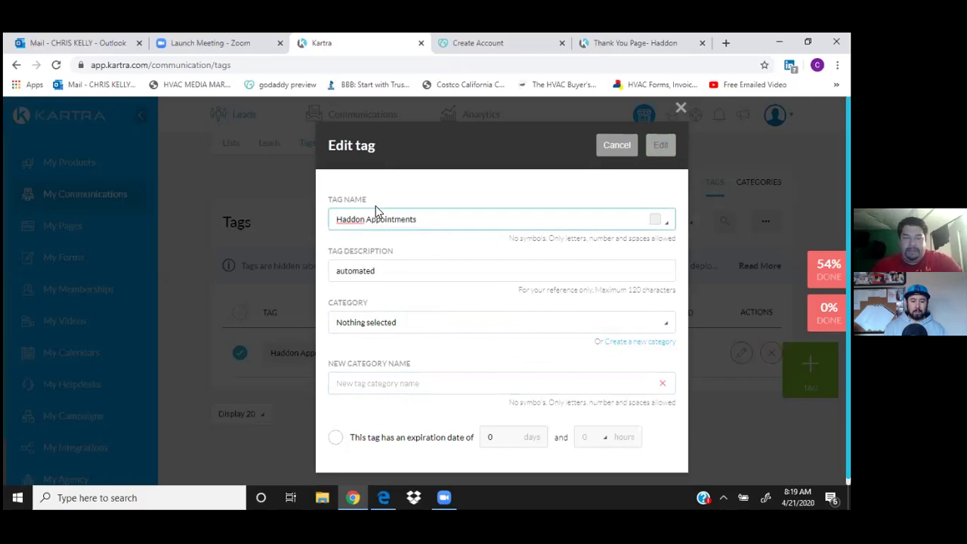
text(- Schedu)
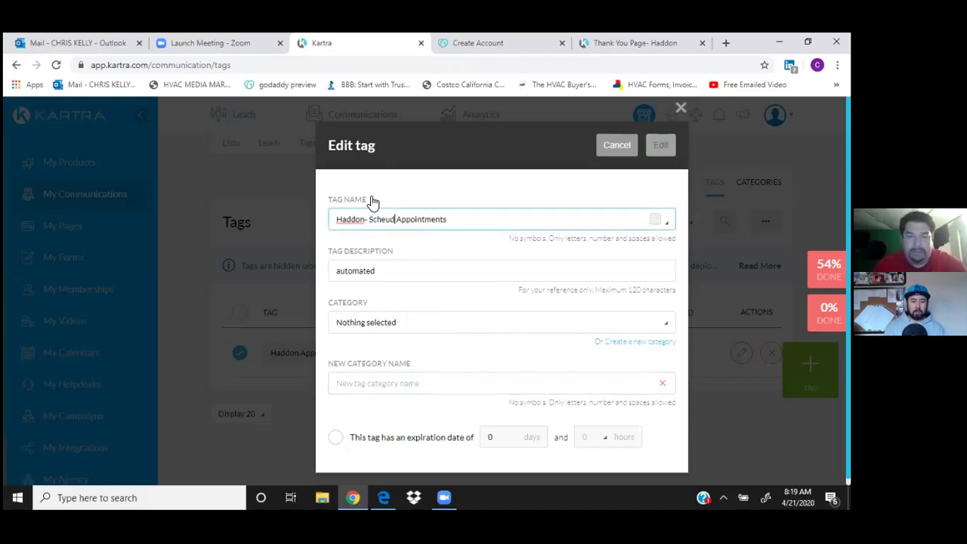
text(le )
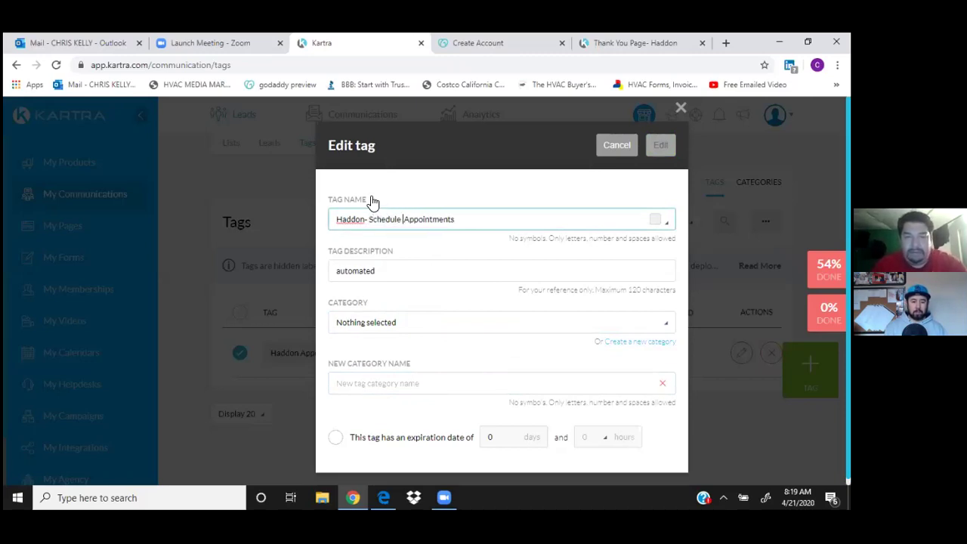
text(d)
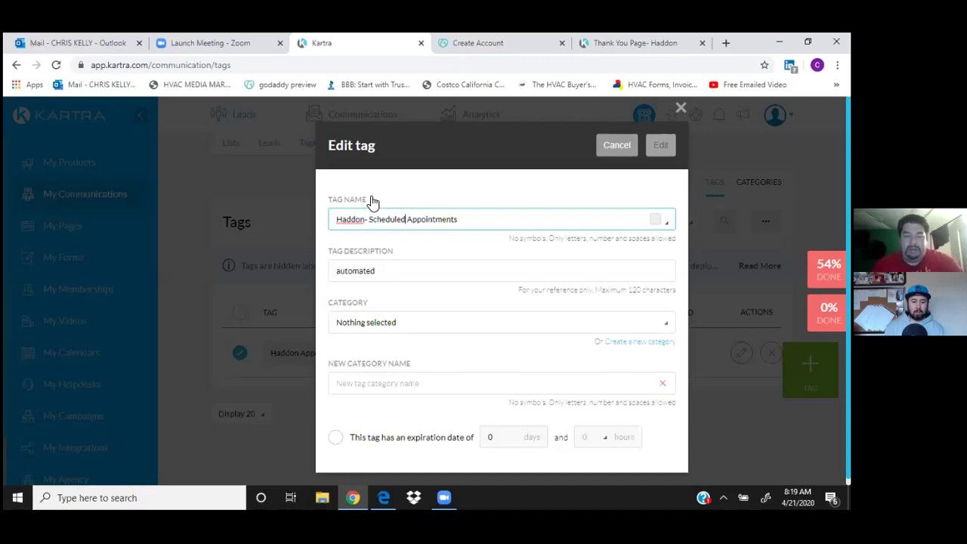
Name the tag's new category Haddon Appointment Campaign and save the tag.
click(372, 383)
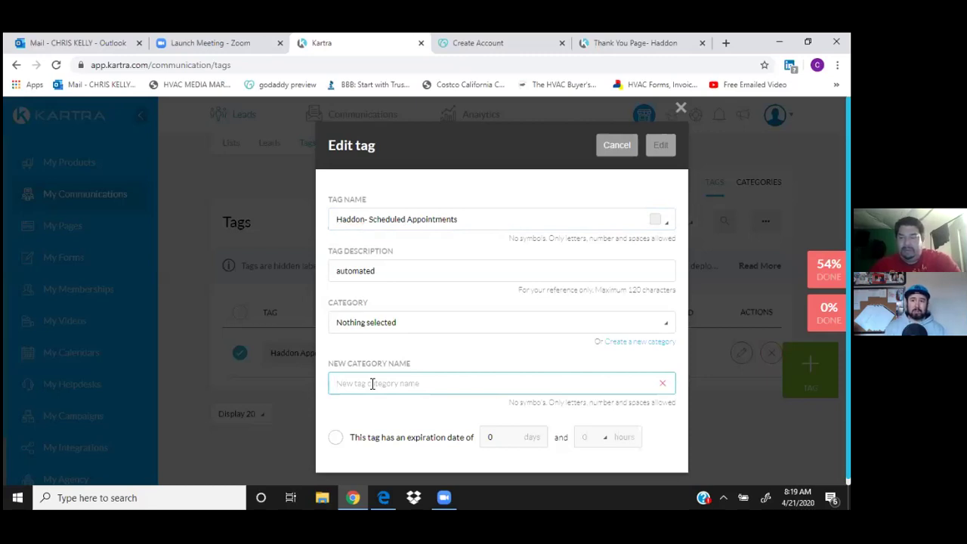
text(Haddon)
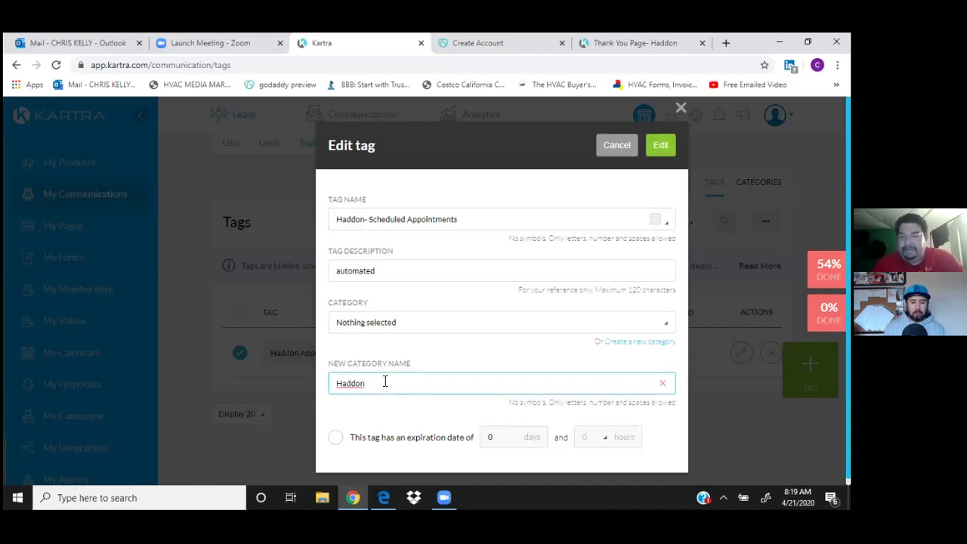
text(Appoint)
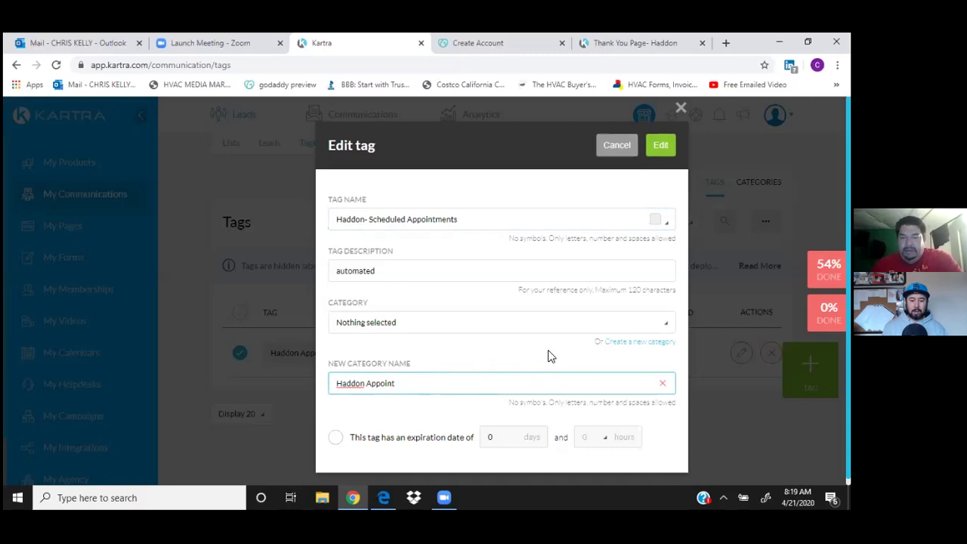
click(645, 346)
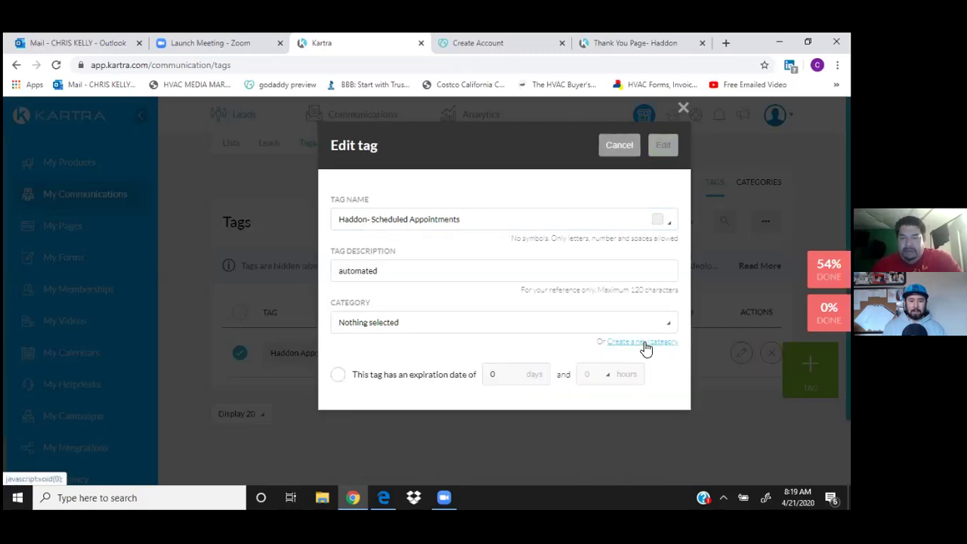
click(644, 344)
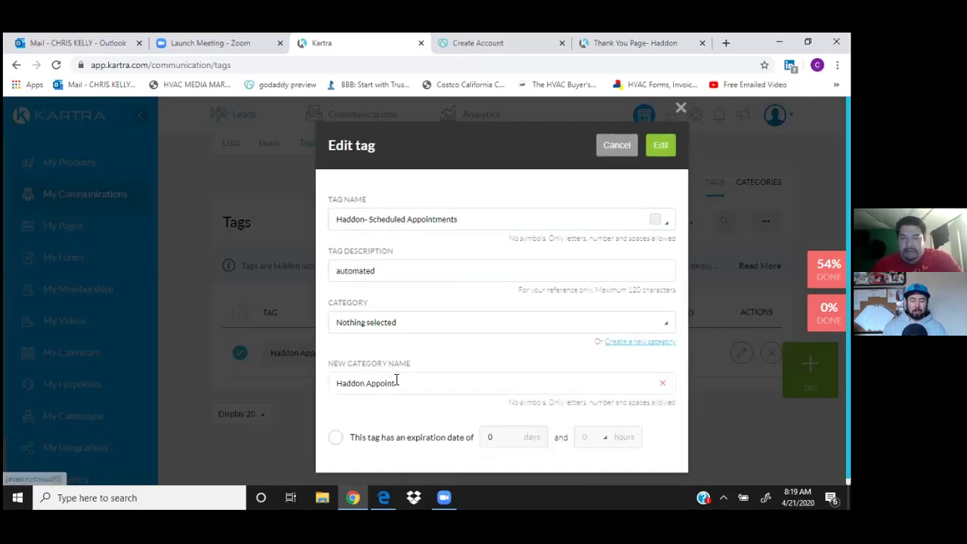
click(404, 383)
text(ment Campaign)
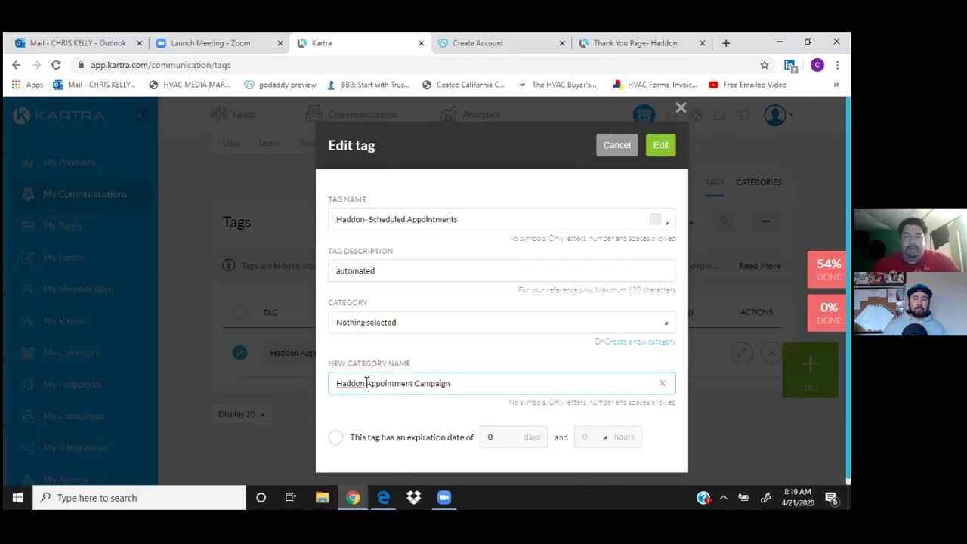
click(661, 146)
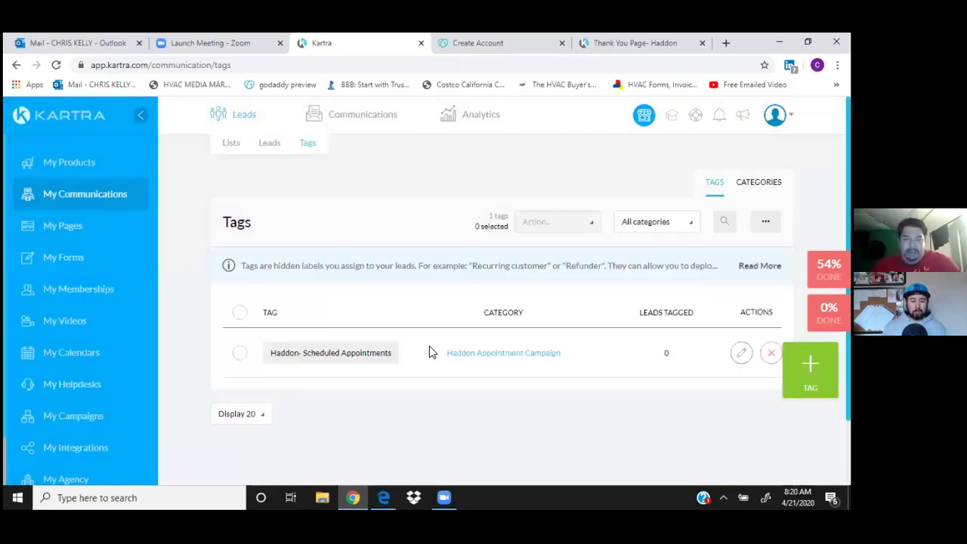
scroll(429, 350, down, 1)
scroll(567, 366, up, 1)
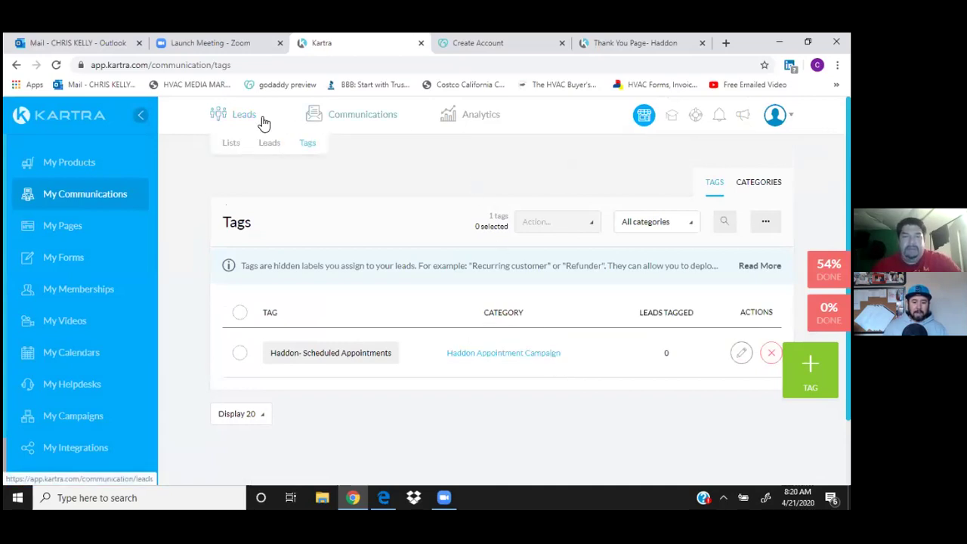
Open the settings of the Haddon Appointment- Main Opt-In Page from the list of pages.
click(68, 239)
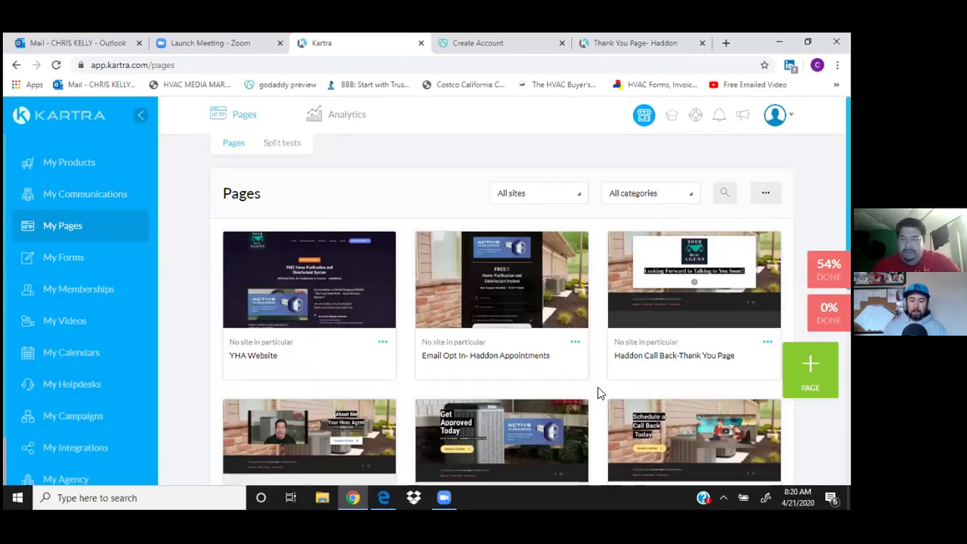
scroll(597, 390, down, 1)
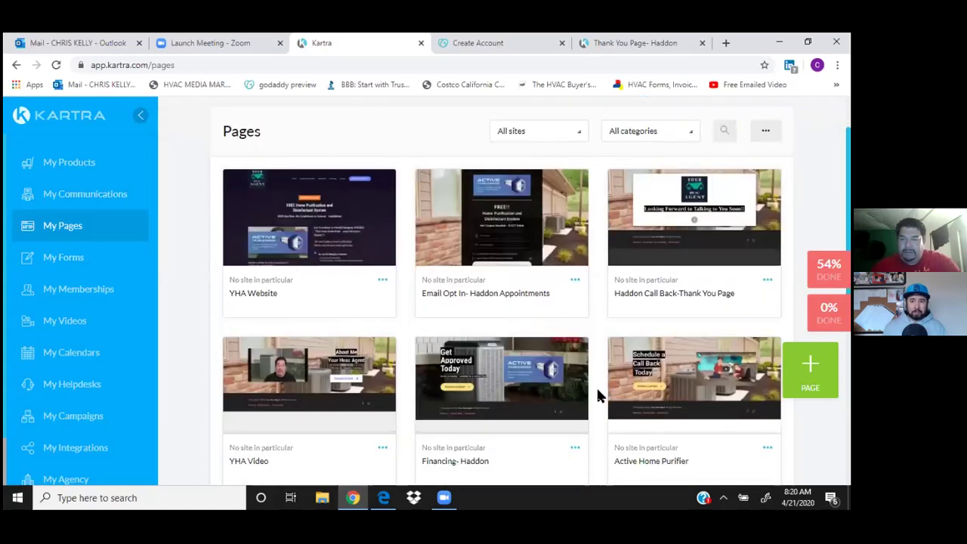
scroll(597, 393, down, 1)
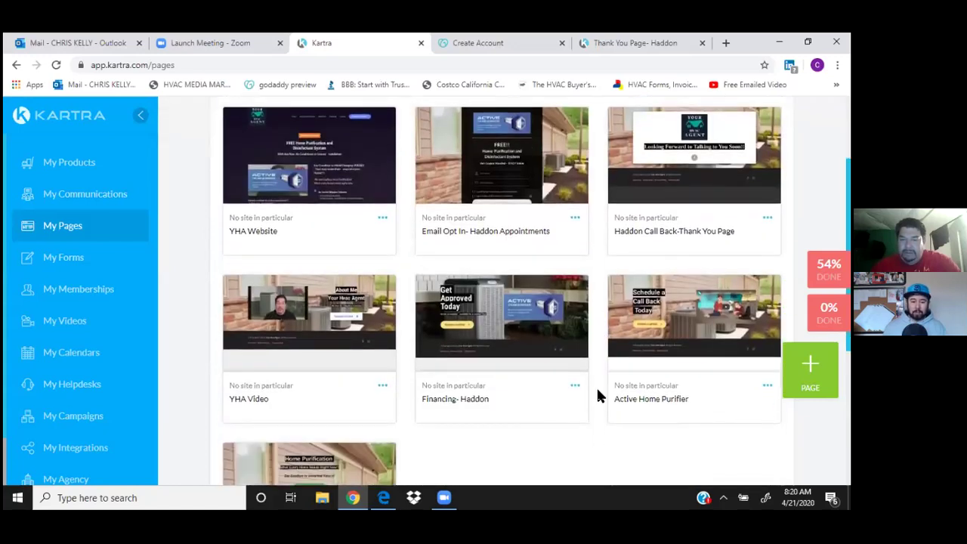
scroll(597, 395, down, 1)
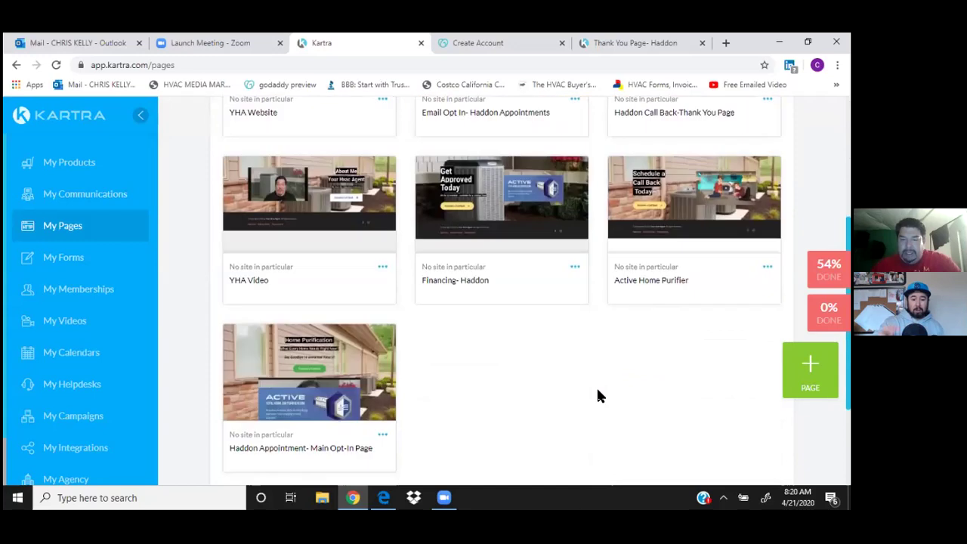
scroll(597, 396, down, 2)
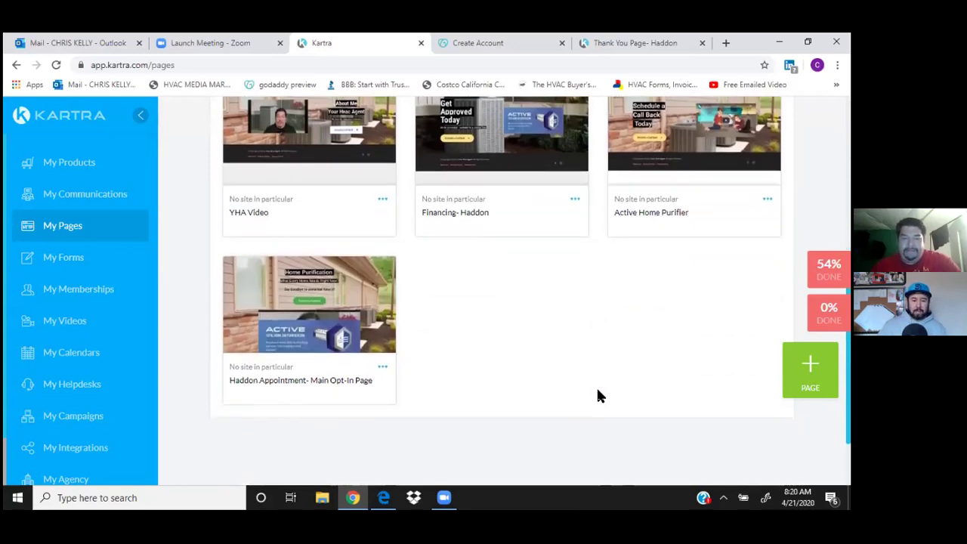
scroll(601, 402, up, 1)
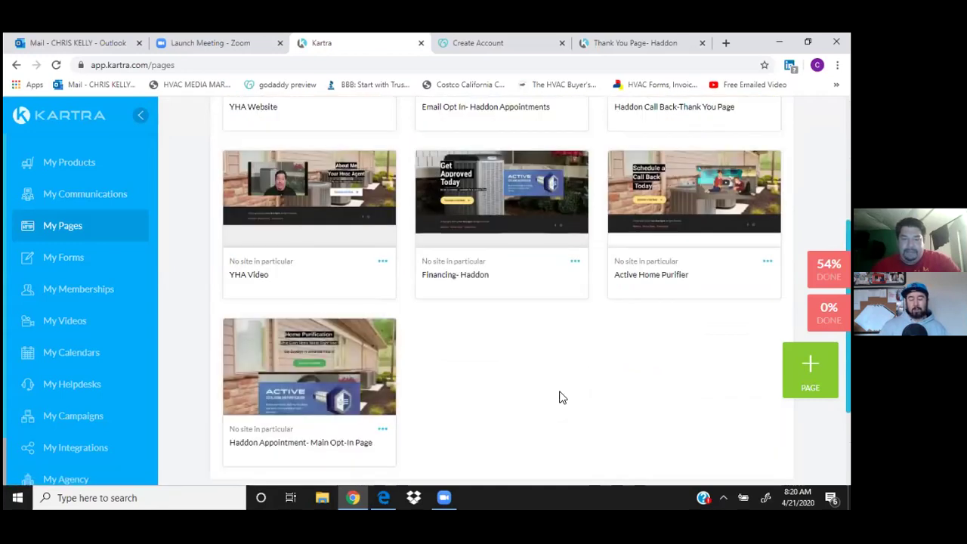
click(382, 429)
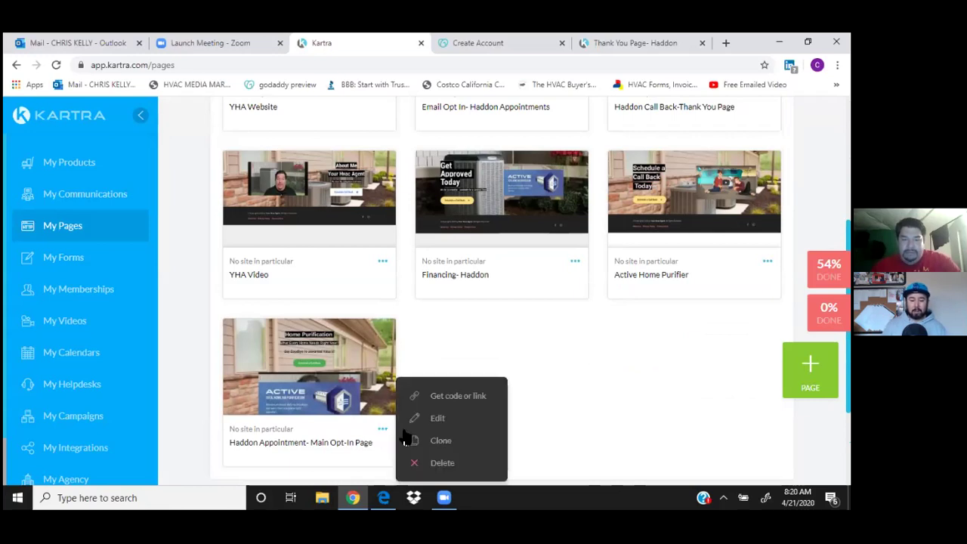
click(436, 419)
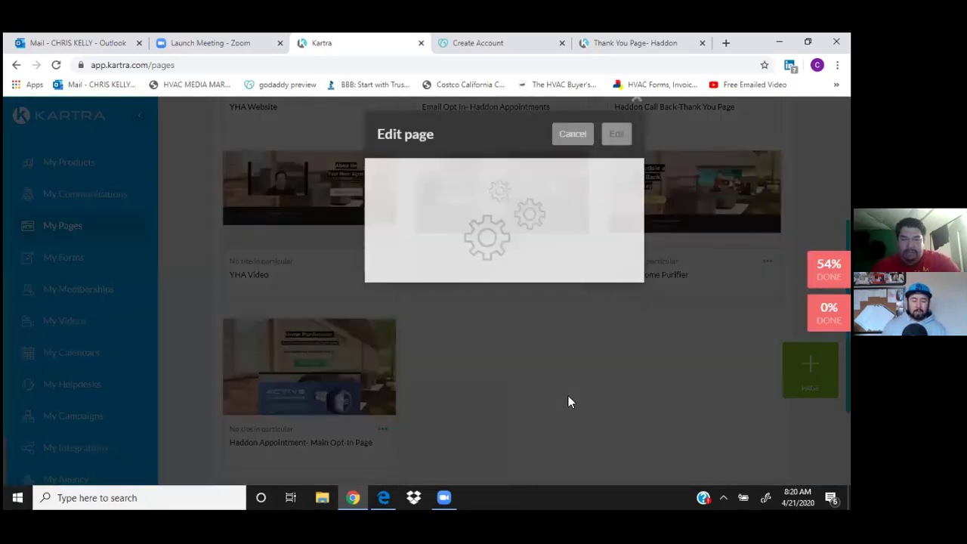
Change the page's name to Haddon Appointment - Main Opt-In Page.
click(459, 219)
text(CAll)
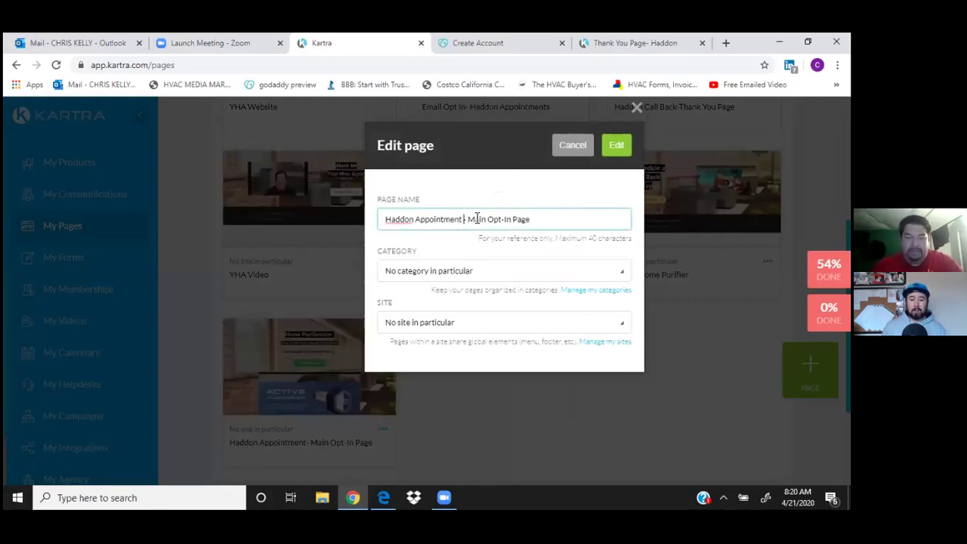
key(BackSpace)
key(BackSpace)
key(BackSpace)
key(BackSpace)
text(Call)
key(BackSpace)
key(BackSpace)
key(BackSpace)
key(BackSpace)
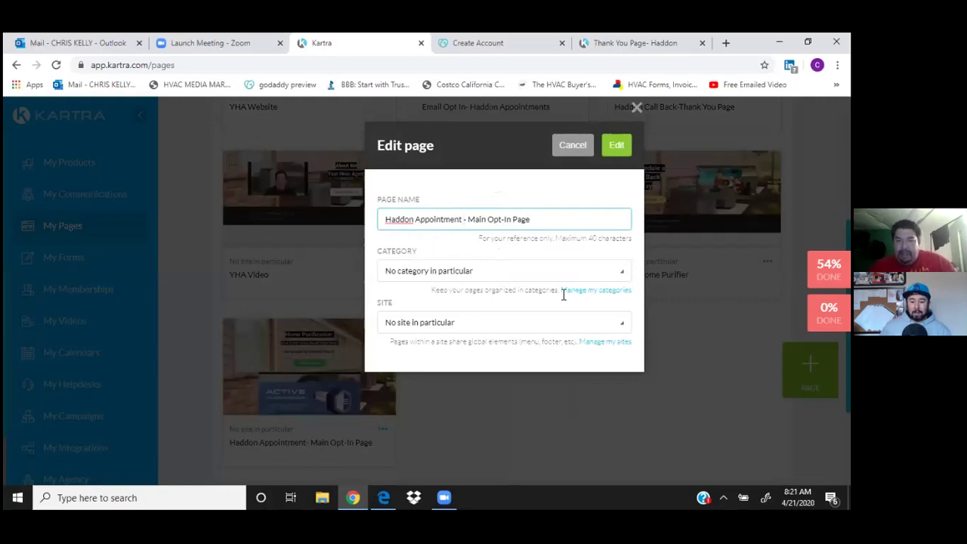
Open the page category management and enter Haddon Appointment Campaign as the new category name.
click(591, 292)
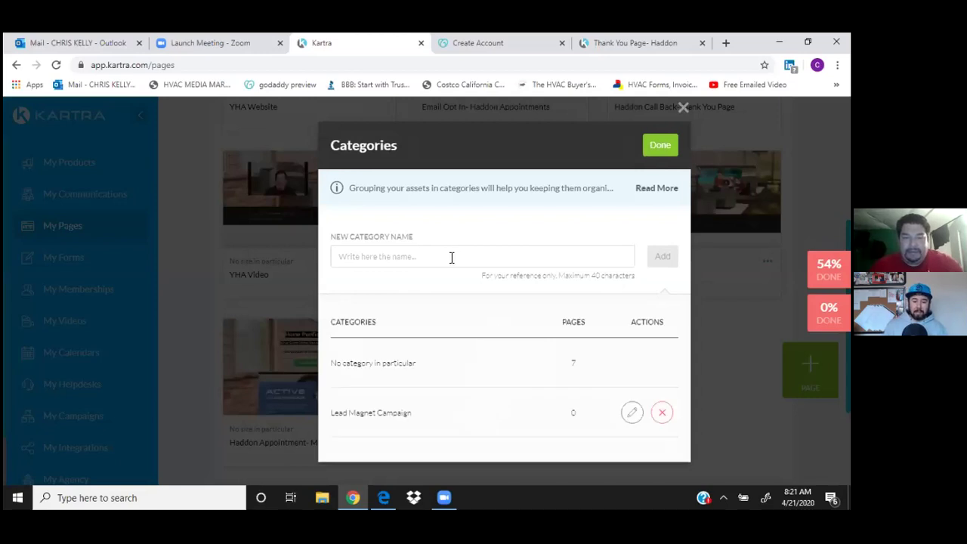
click(450, 257)
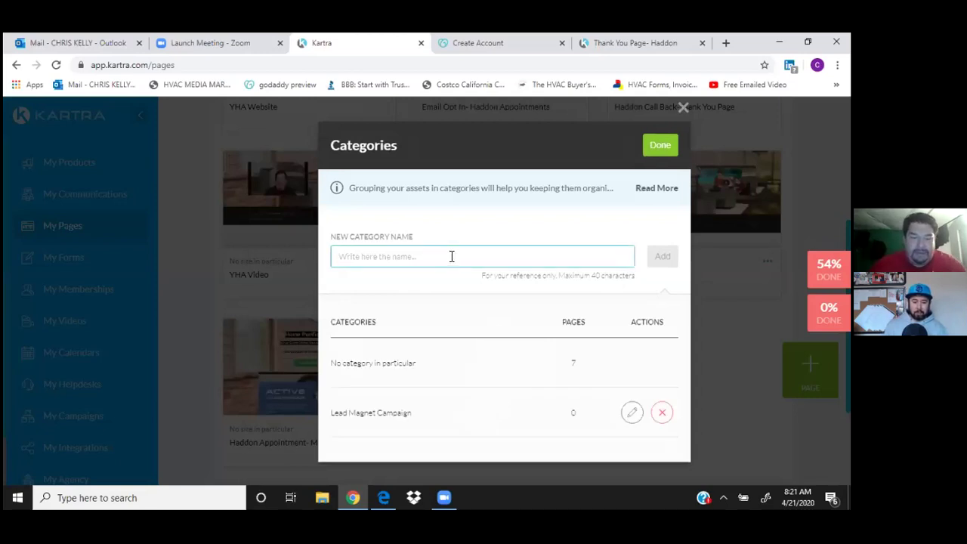
text(Haddon )
text(A)
text(ppio)
key(BackSpace)
key(BackSpace)
text(oint)
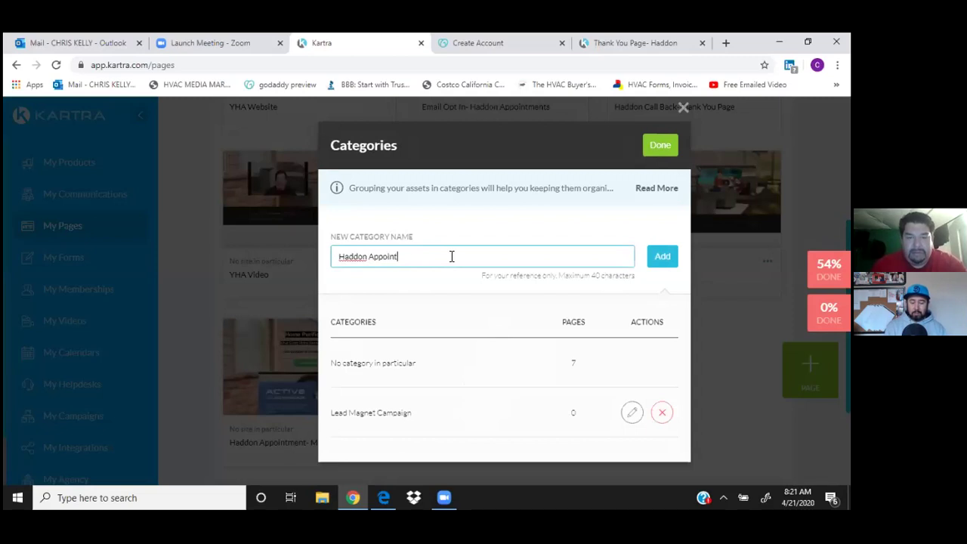
text(ment Campa)
text(ign)
text(n)
key(BackSpace)
key(BackSpace)
key(BackSpace)
text(ign)
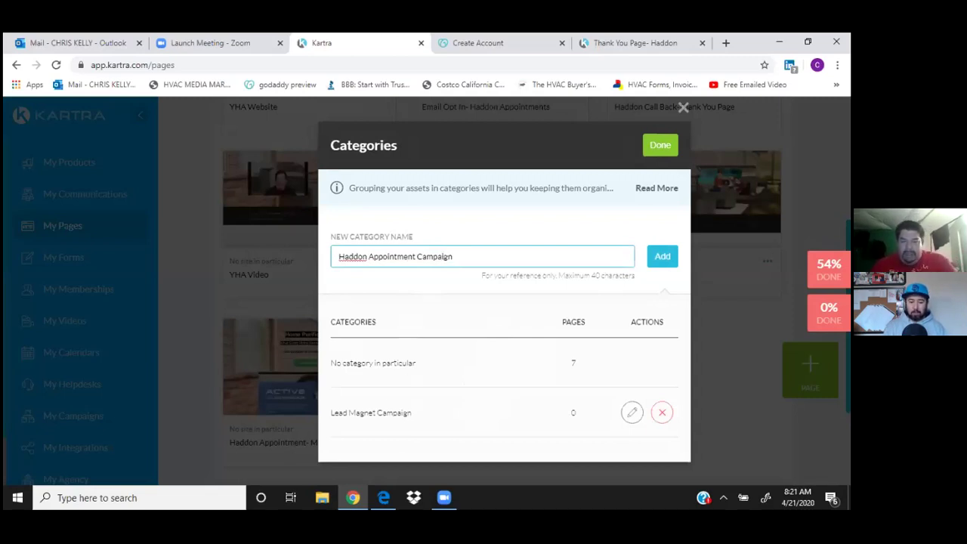
Delete the Lead Magnet Campaign category and add the Haddon Appointment Campaign category.
click(663, 417)
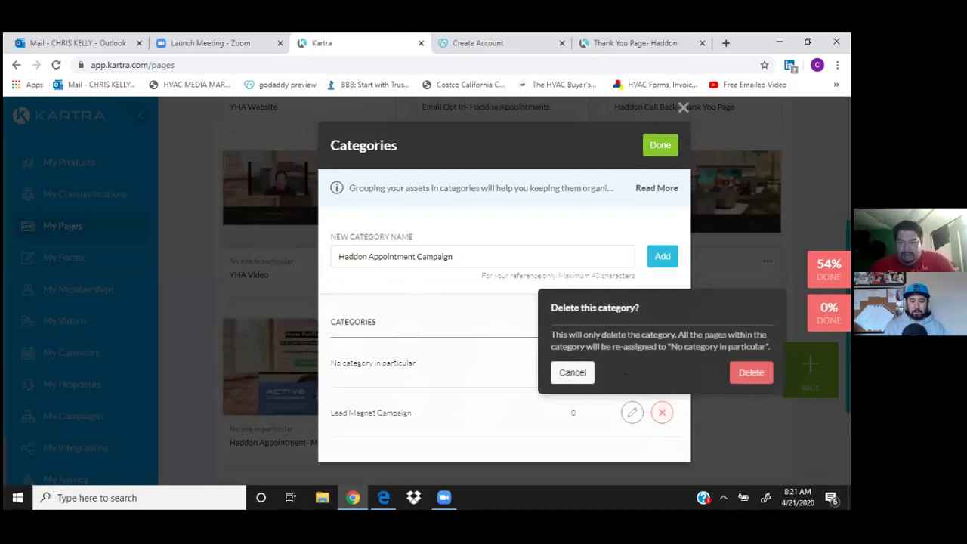
click(750, 372)
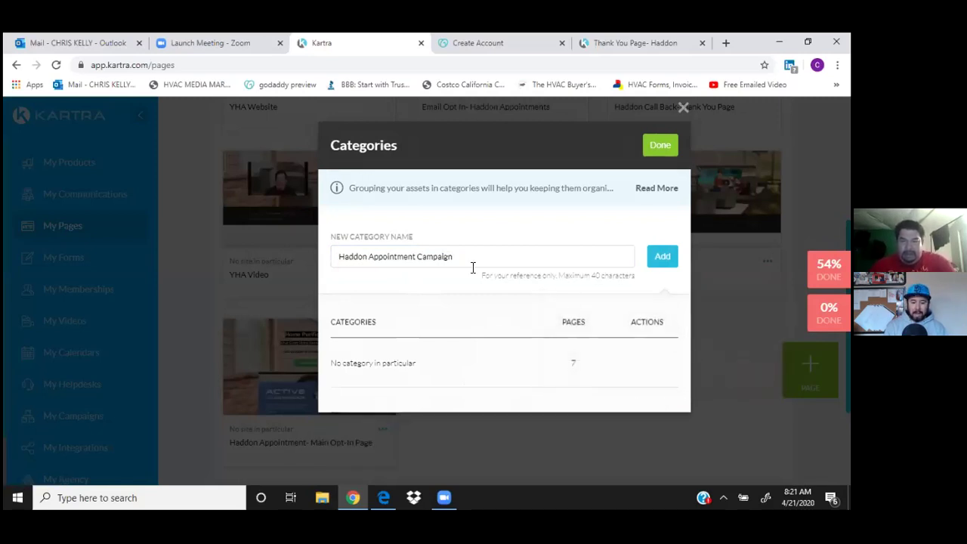
click(663, 259)
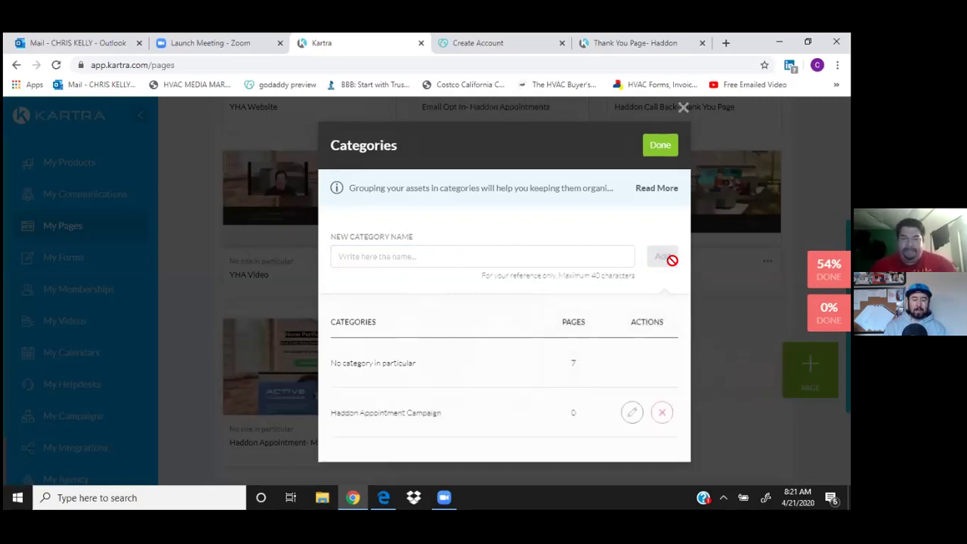
right_click(453, 391)
click(456, 408)
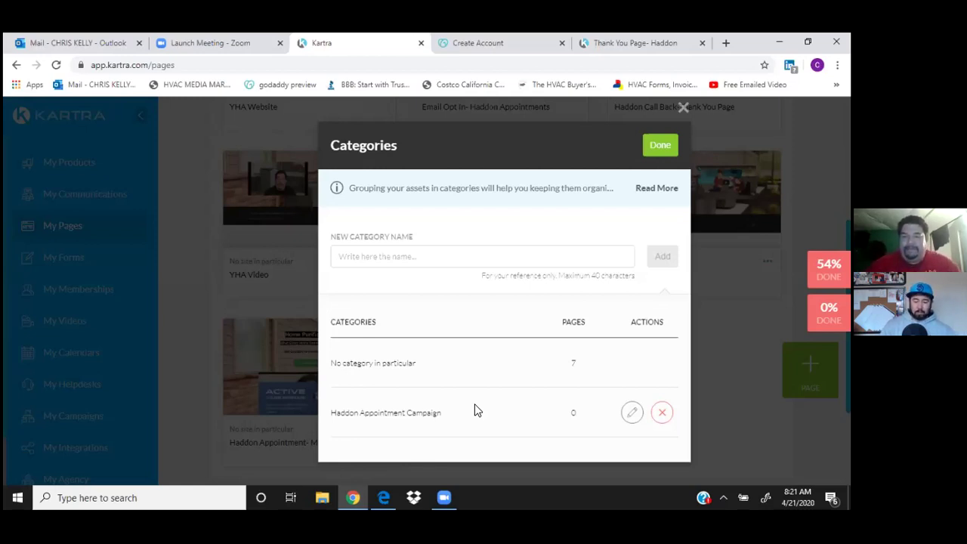
Finish managing the page categories and confirm the edit of the main opt-in page.
click(665, 142)
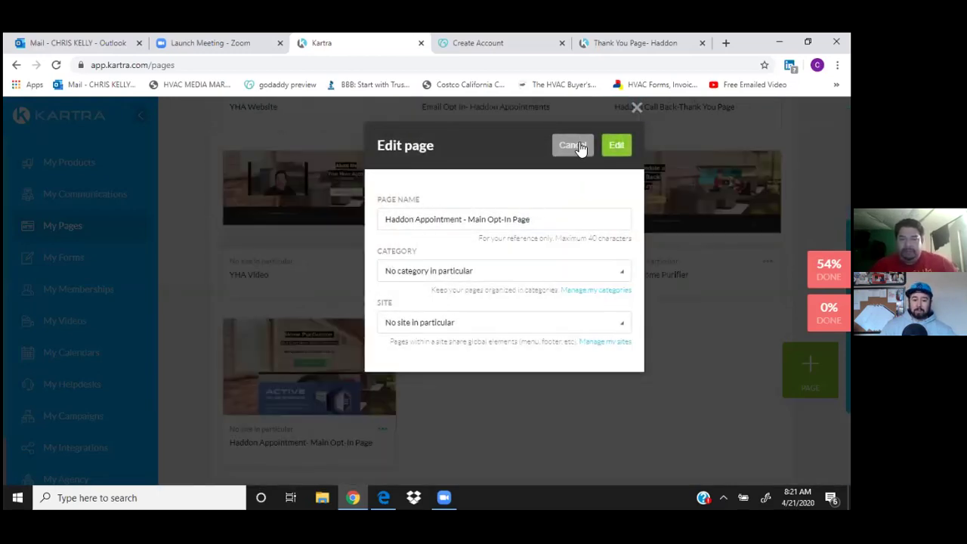
click(626, 148)
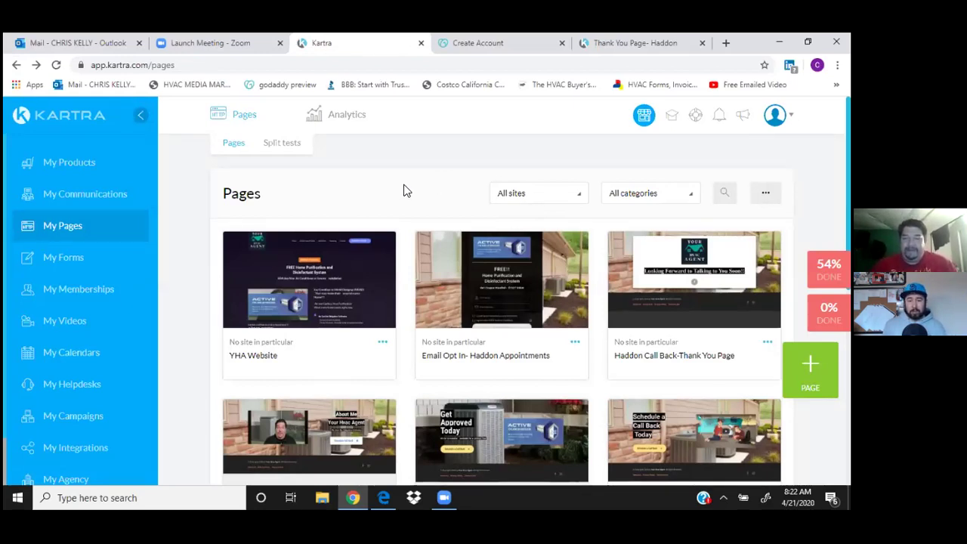
scroll(403, 190, down, 1)
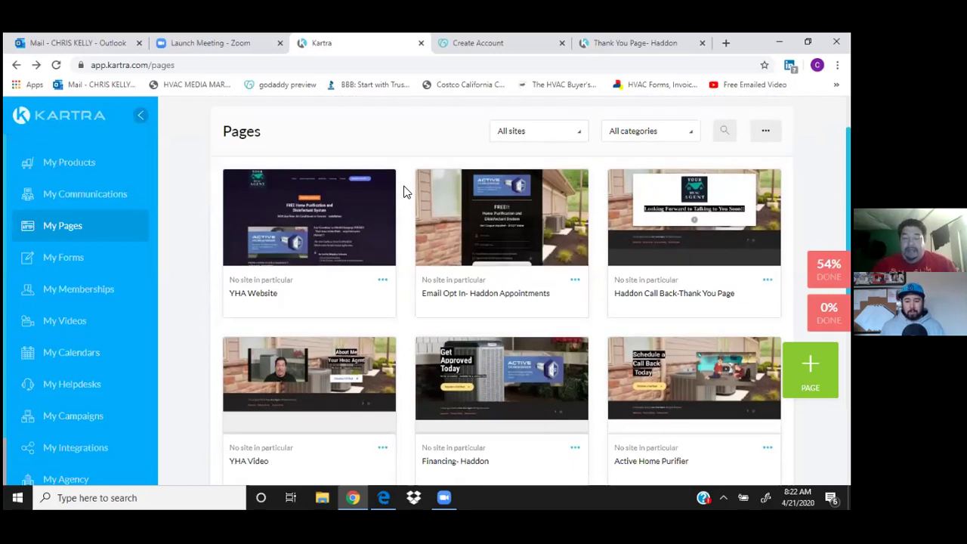
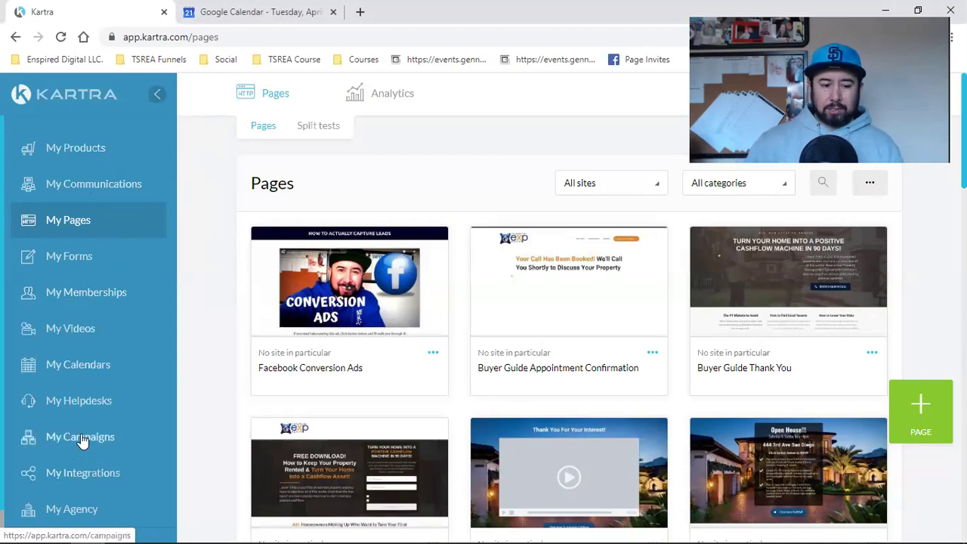
Open the list of campaigns.
scroll(83, 442, down, 1)
scroll(83, 442, up, 1)
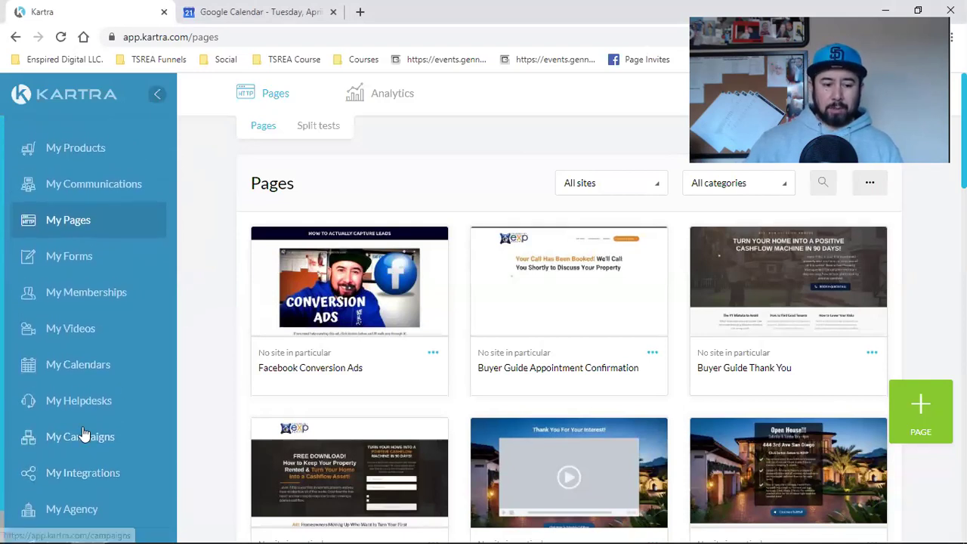
scroll(84, 435, down, 1)
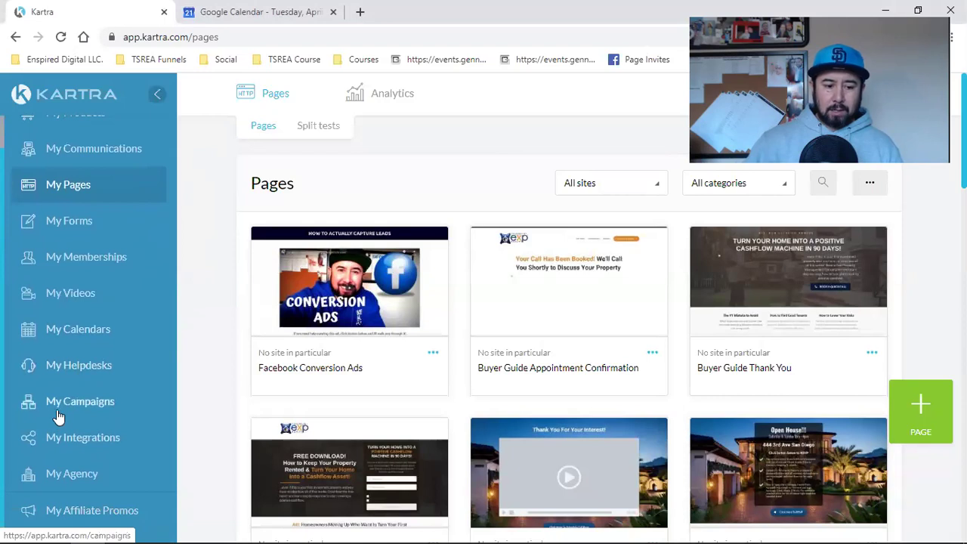
click(63, 403)
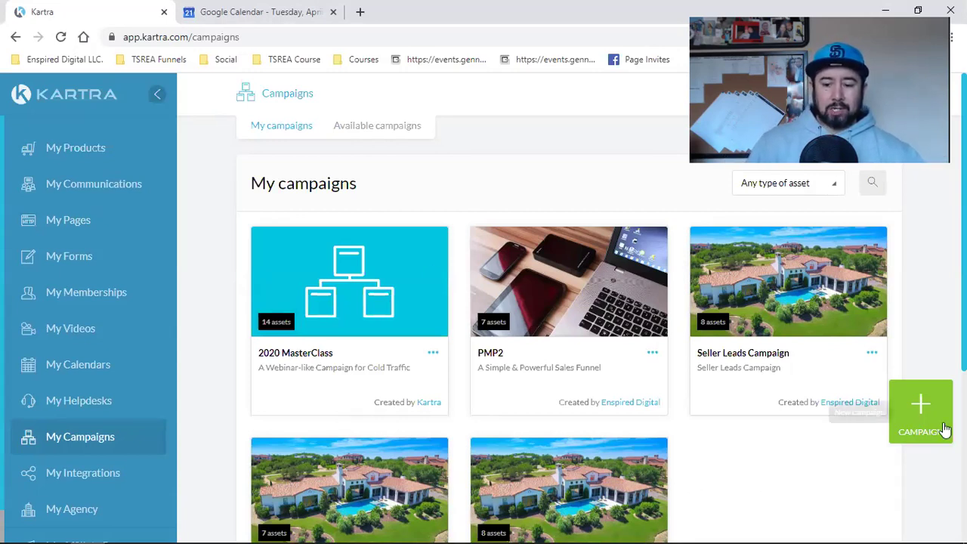
Create a new campaign named Email Sequence with the description Email Sequence.
click(920, 411)
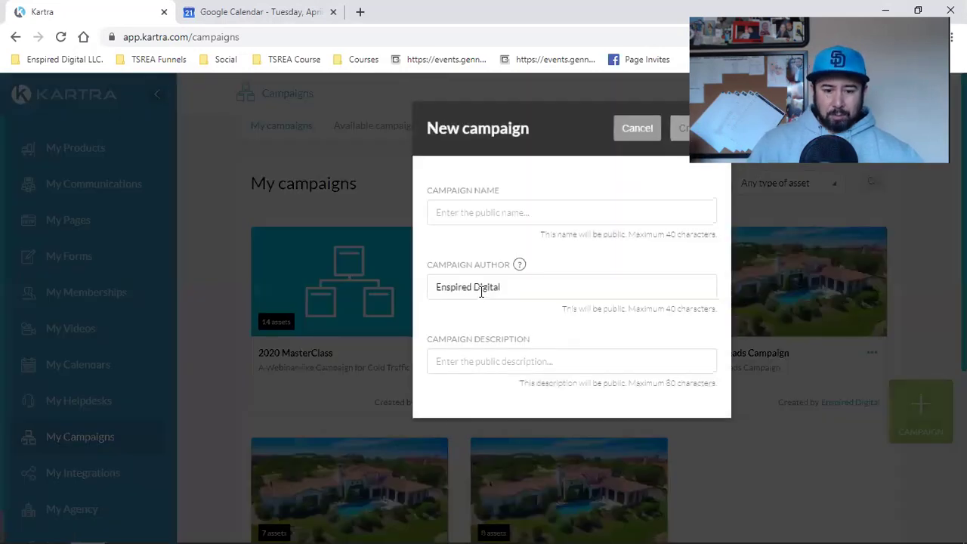
click(487, 215)
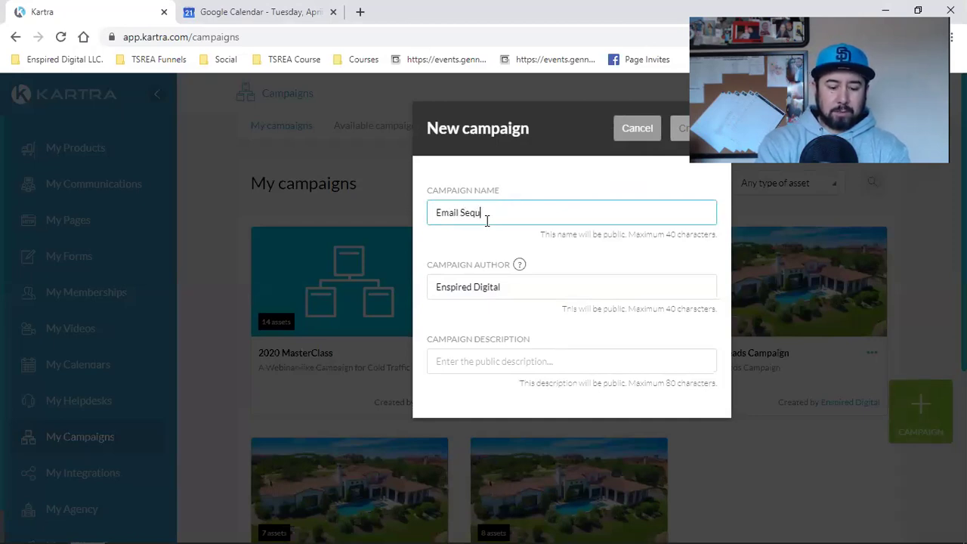
click(491, 359)
text(Email)
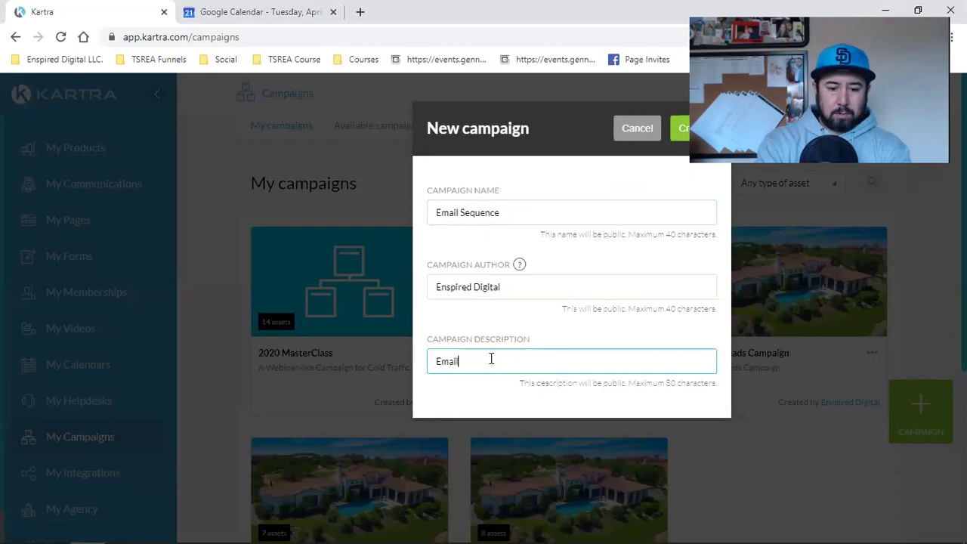
text( Sequence)
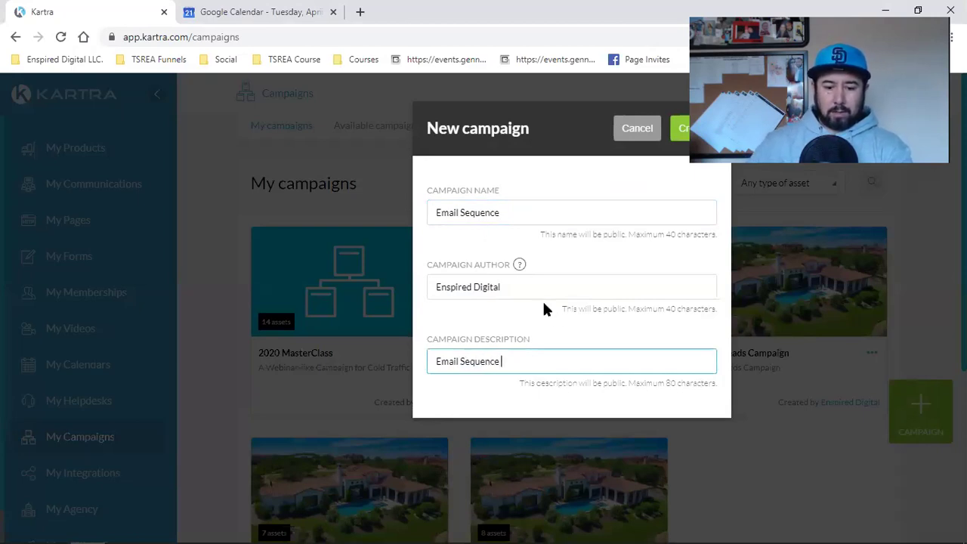
key(Return)
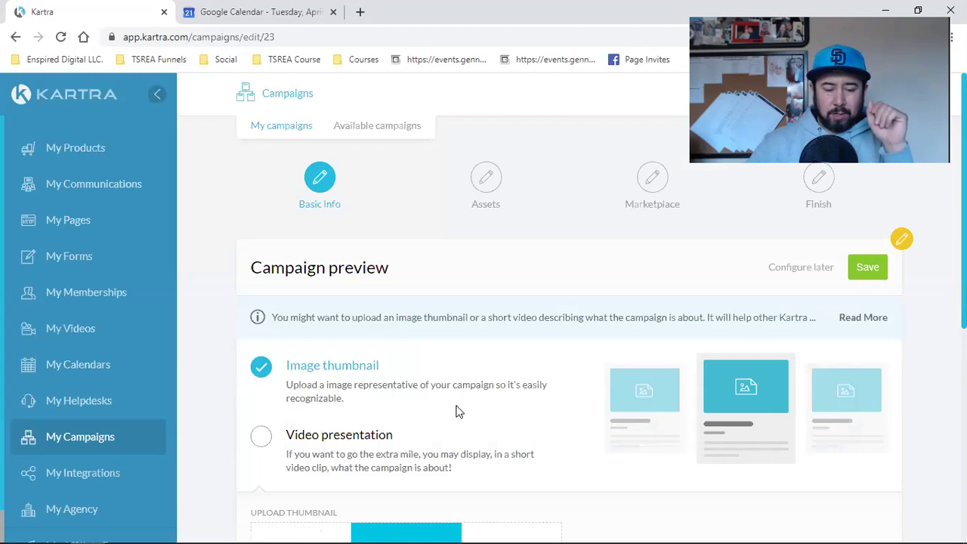
Review the campaign preview's recommended thumbnail format and load canva.com in a new browser tab.
scroll(456, 411, down, 2)
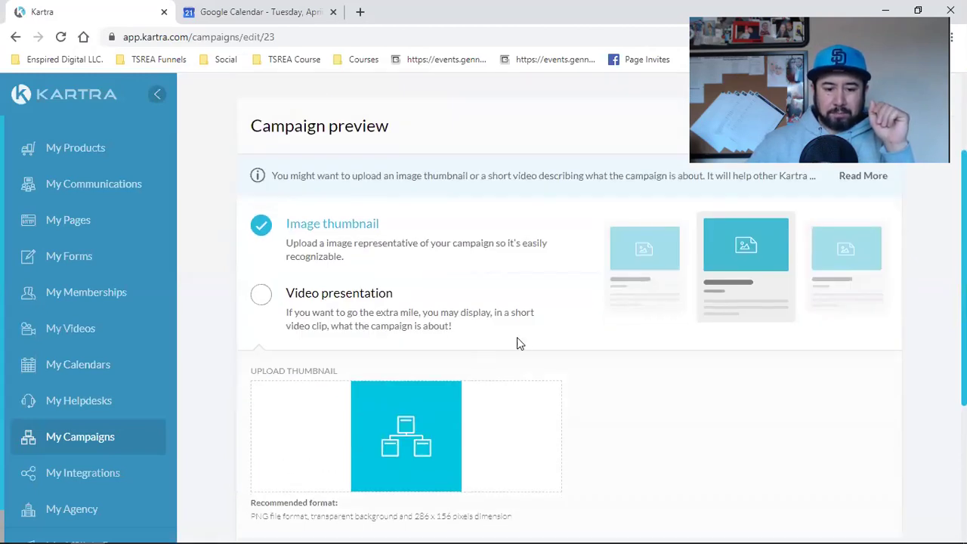
scroll(519, 340, down, 3)
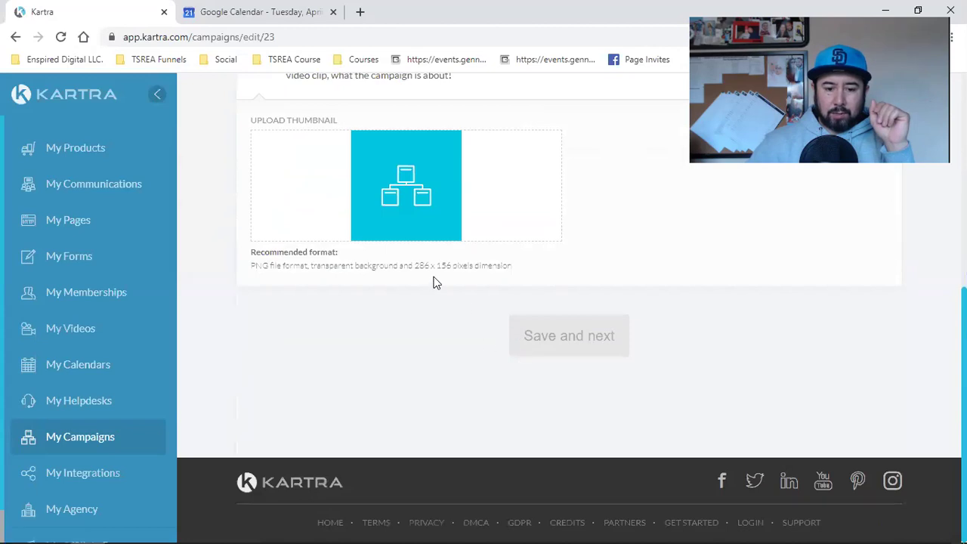
scroll(436, 485, up, 2)
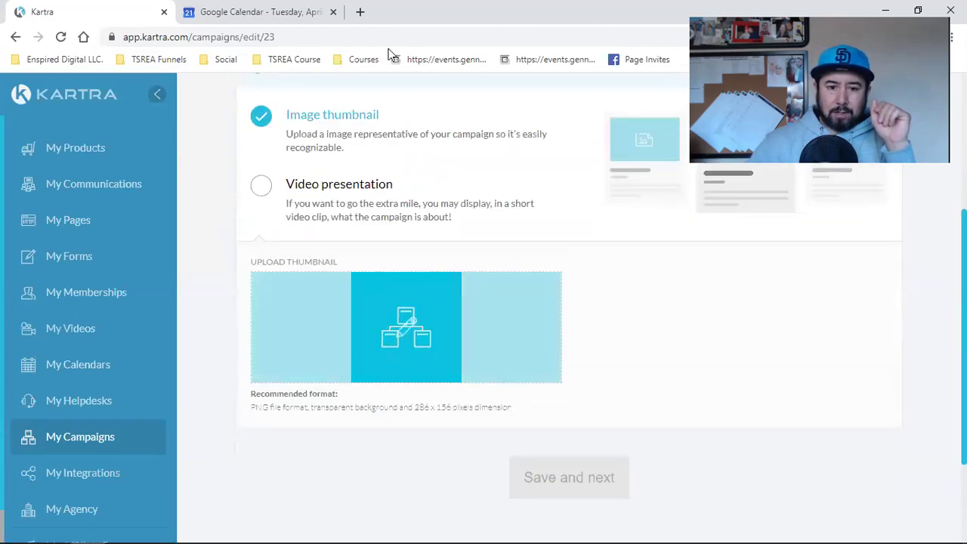
click(359, 12)
text(canva.com)
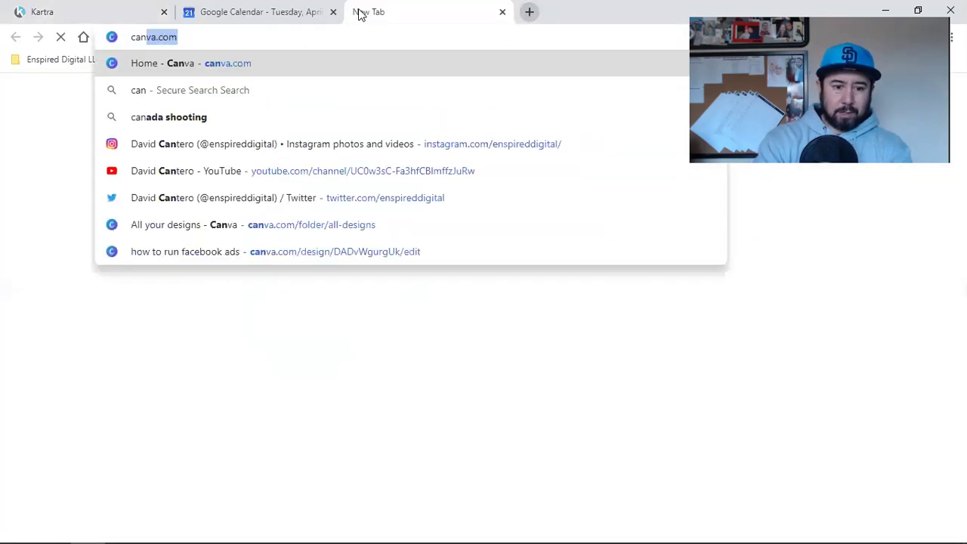
key(Return)
click(132, 8)
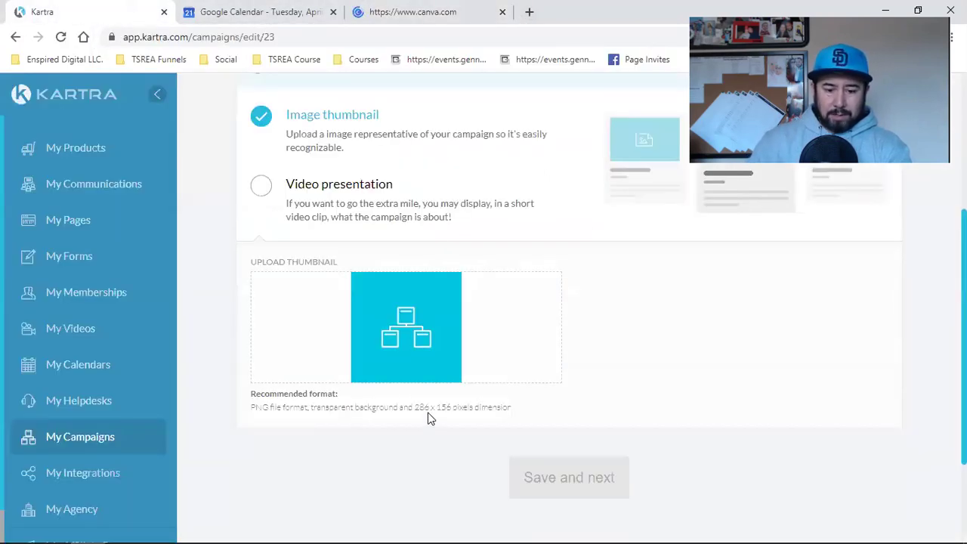
Switch to Canva and enter custom design dimensions of 286 × 156 px.
click(429, 9)
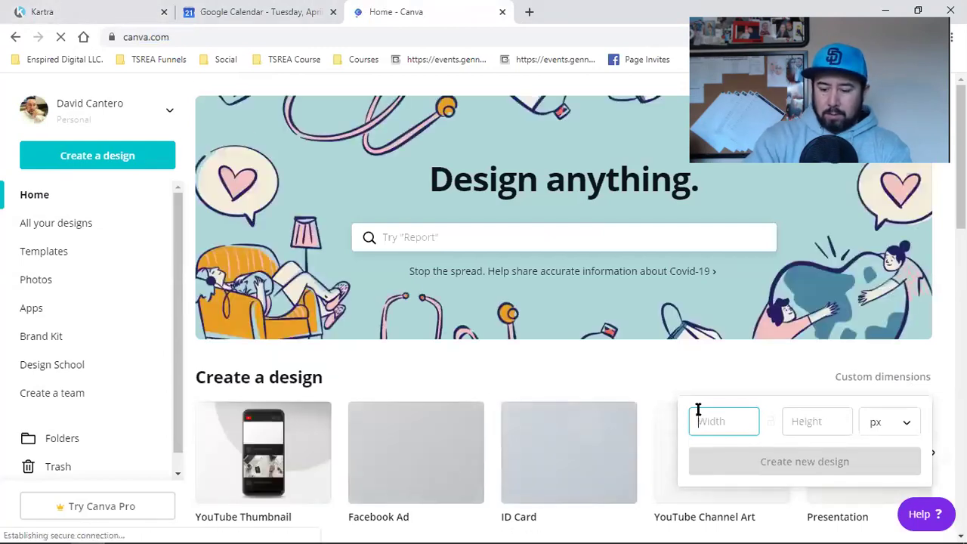
text(6)
key(Tab)
text(156)
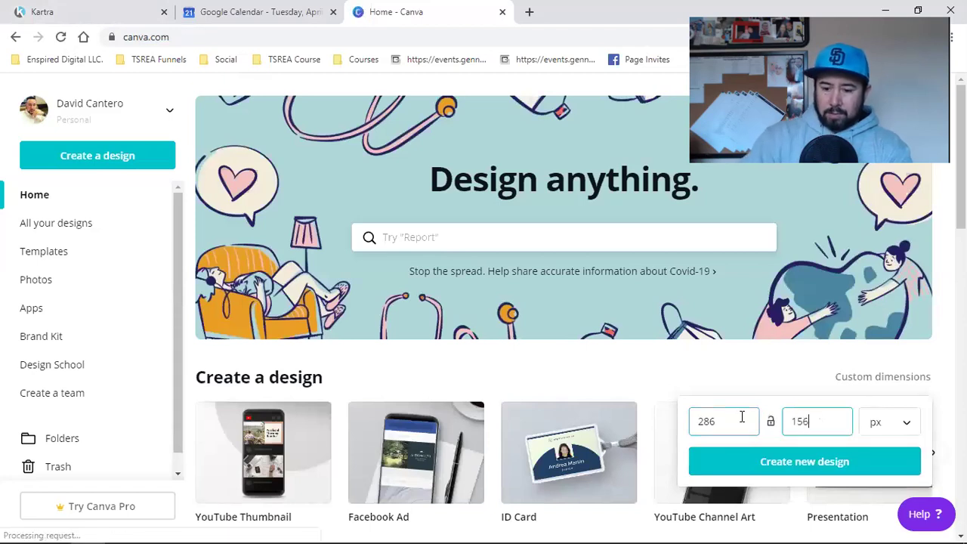
click(746, 462)
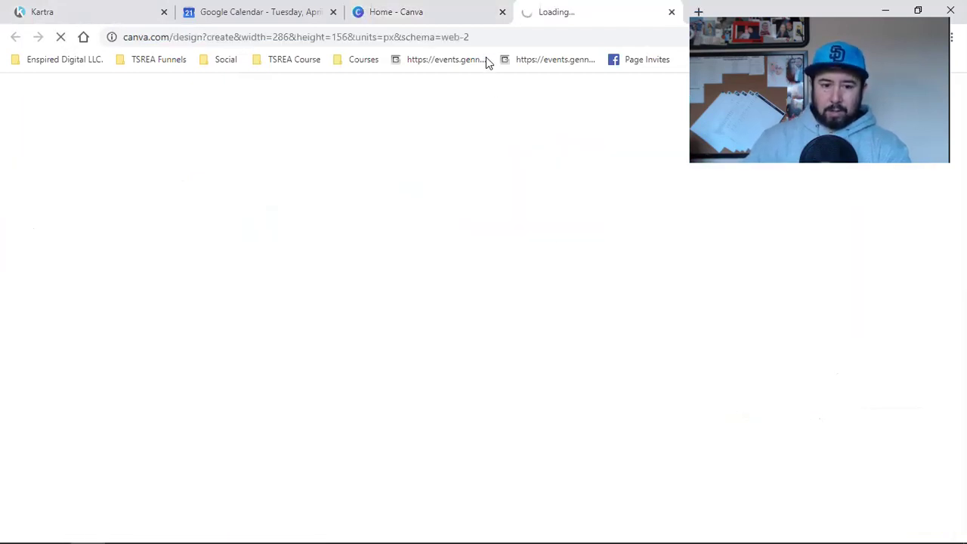
click(46, 11)
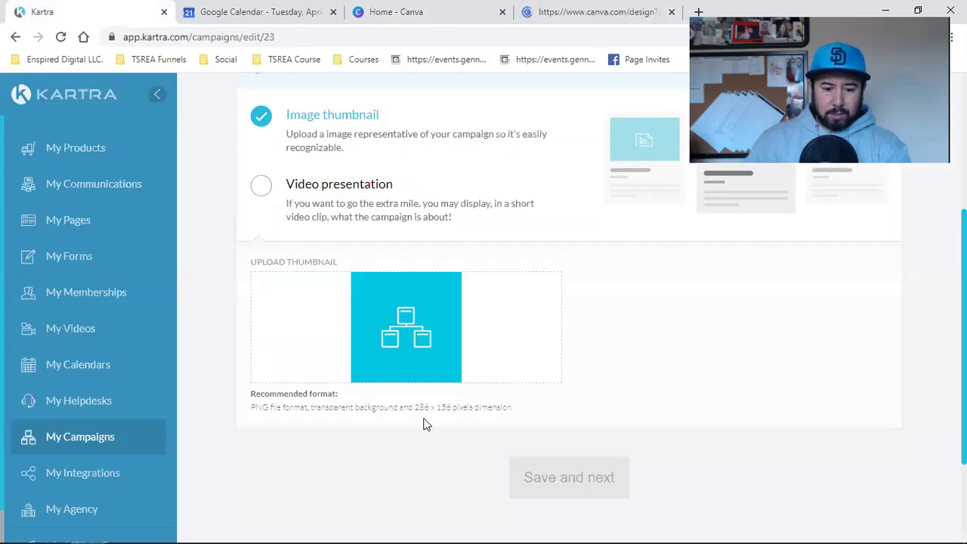
click(538, 9)
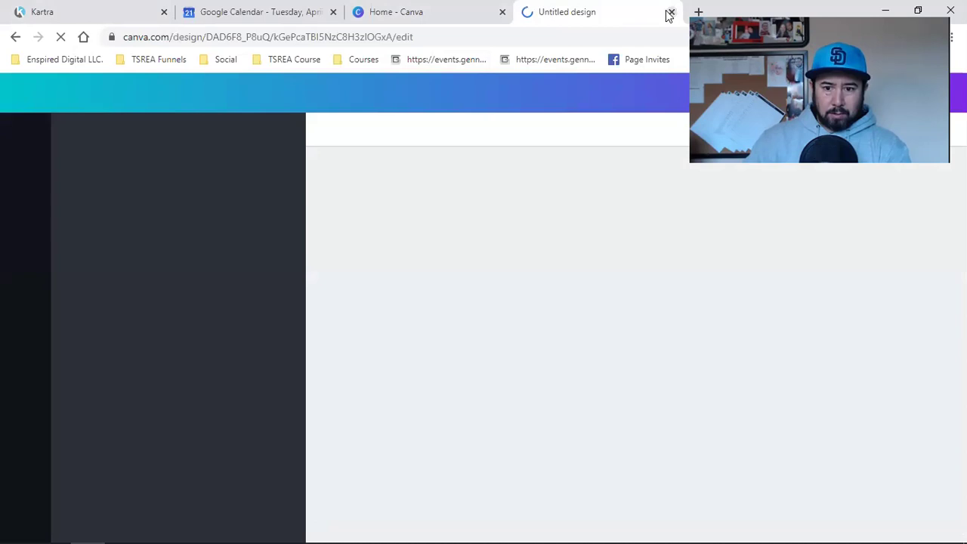
key(ctrl+w)
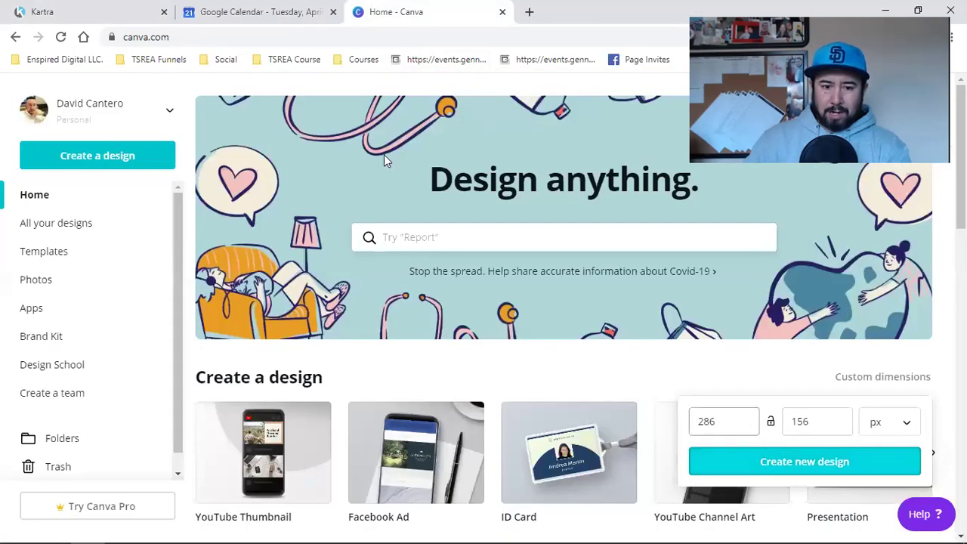
click(116, 7)
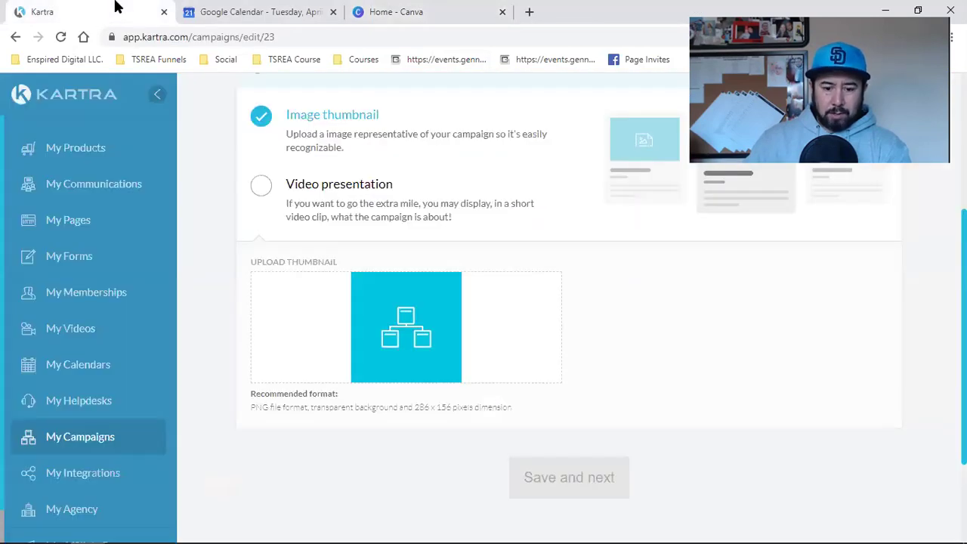
click(381, 9)
Create the 286 × 156 px design and show the uploaded images.
click(804, 462)
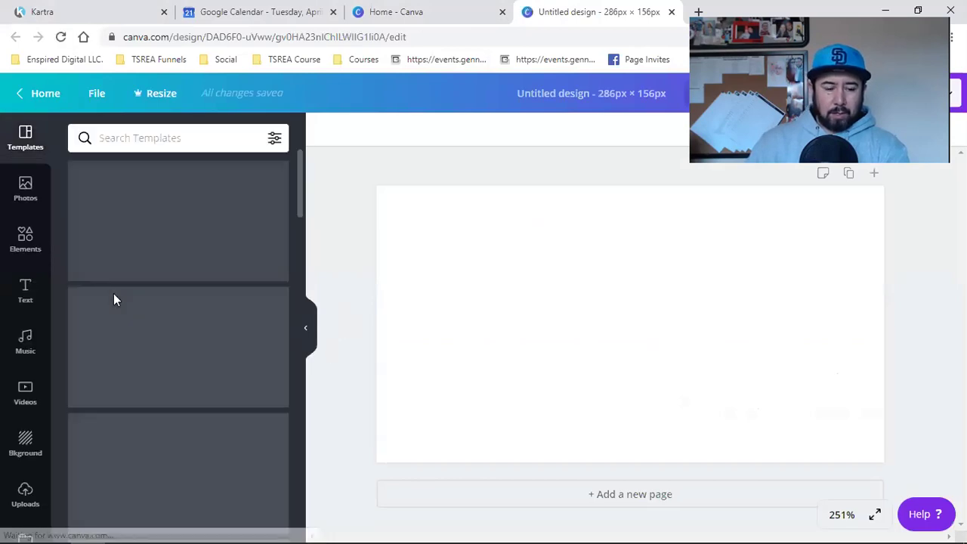
click(26, 446)
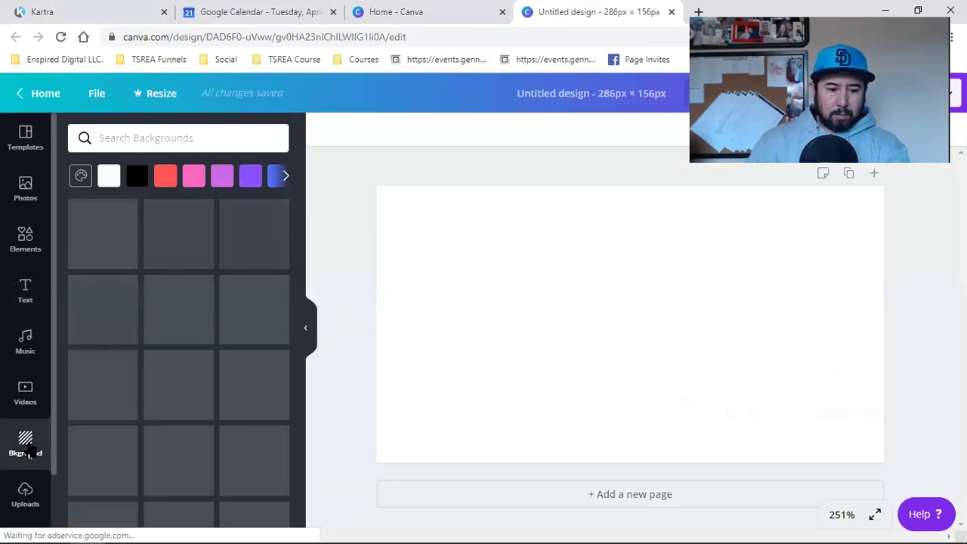
click(25, 492)
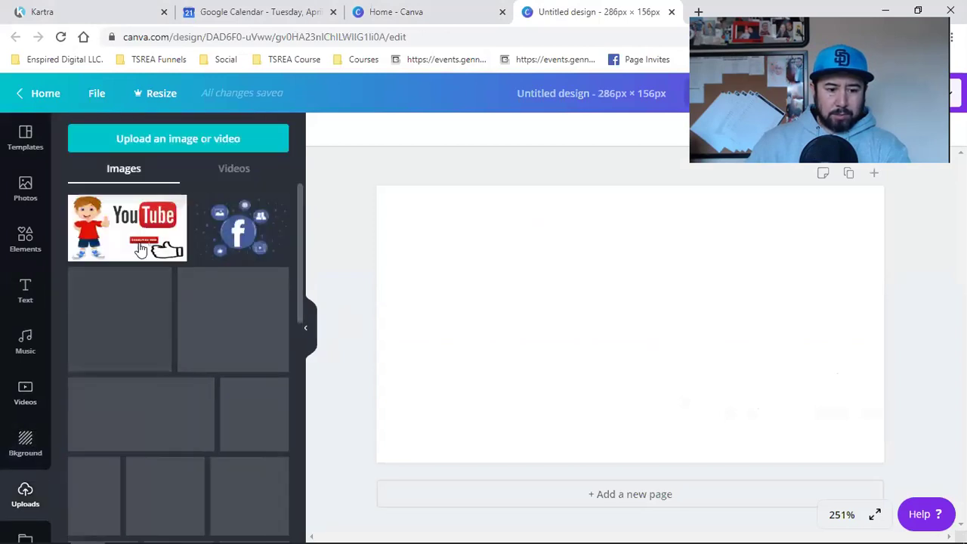
Try the YouTube subscribe image on the canvas, delete it, and browse the other uploaded images.
click(140, 249)
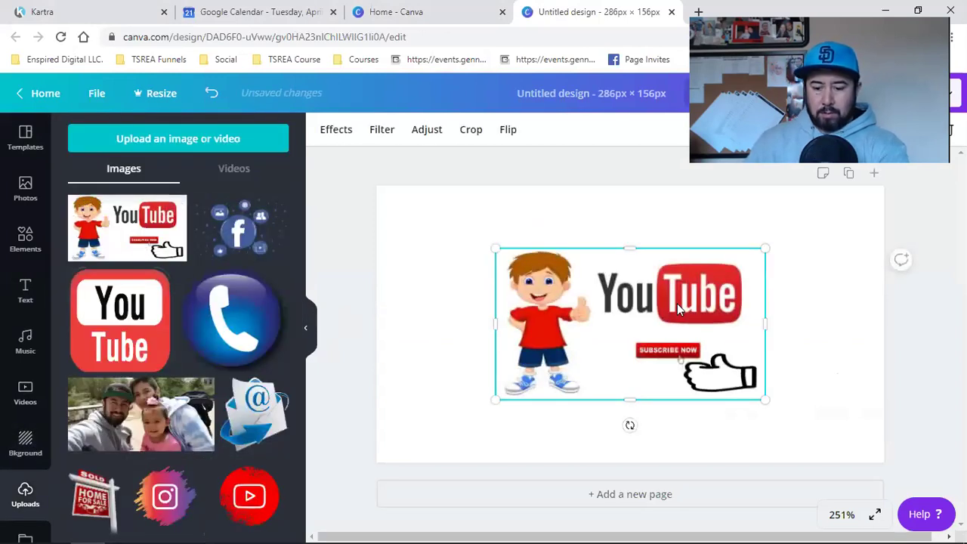
key(Delete)
scroll(204, 439, down, 3)
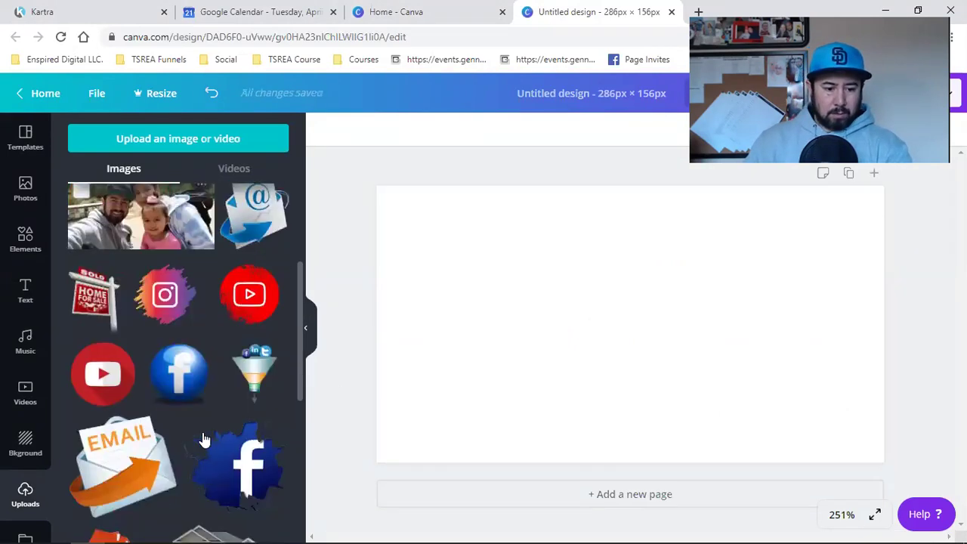
scroll(204, 440, down, 10)
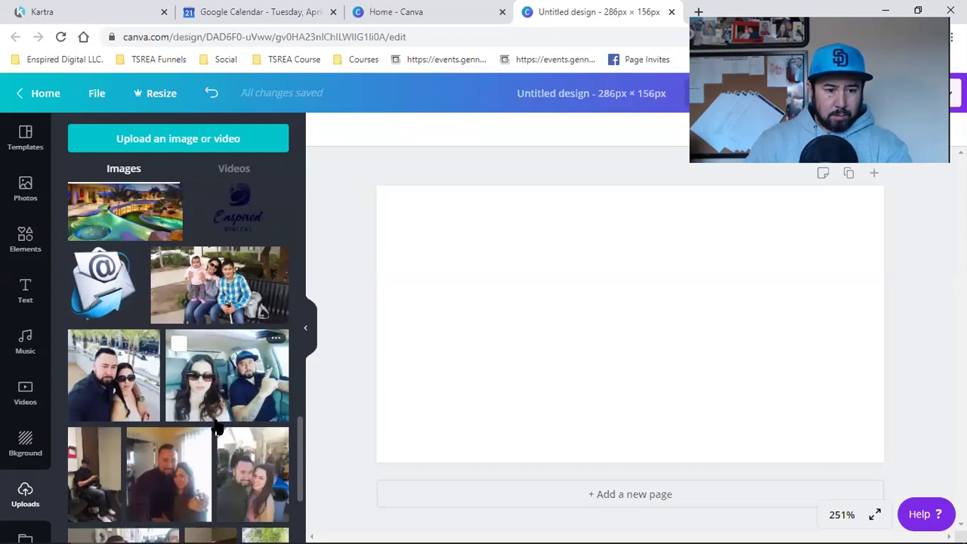
scroll(215, 427, down, 5)
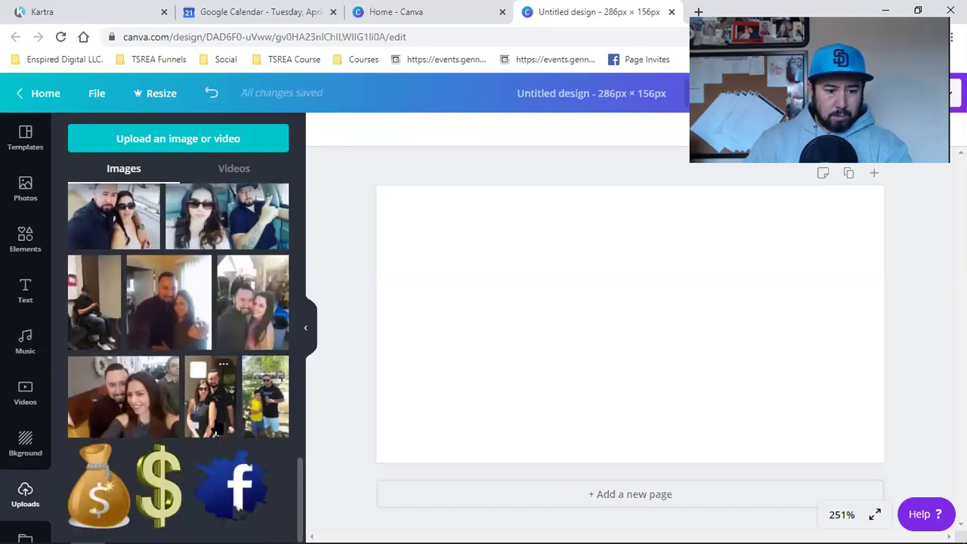
scroll(215, 427, up, 15)
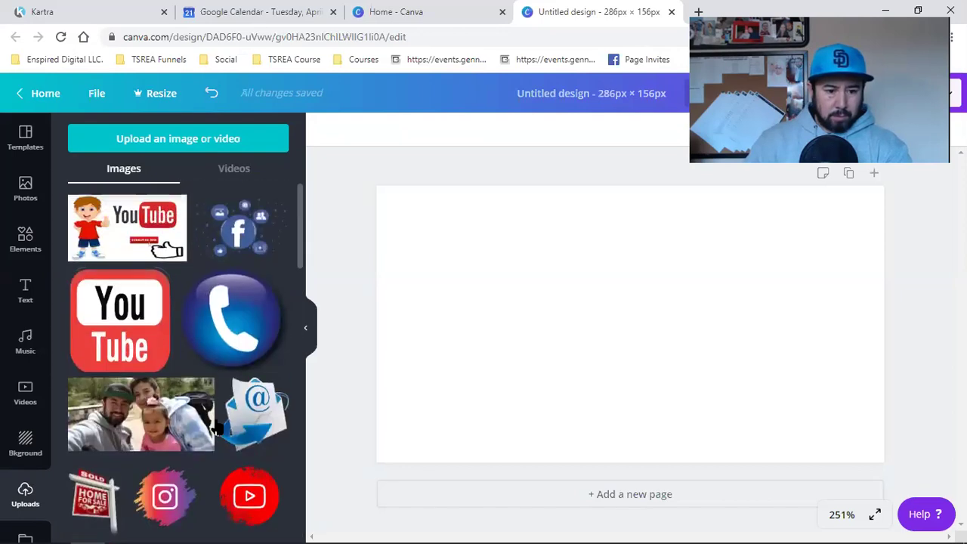
Look at all existing designs and add the uploaded photo of the smiling man in a cap to the blank 286 × 156 px design.
click(385, 9)
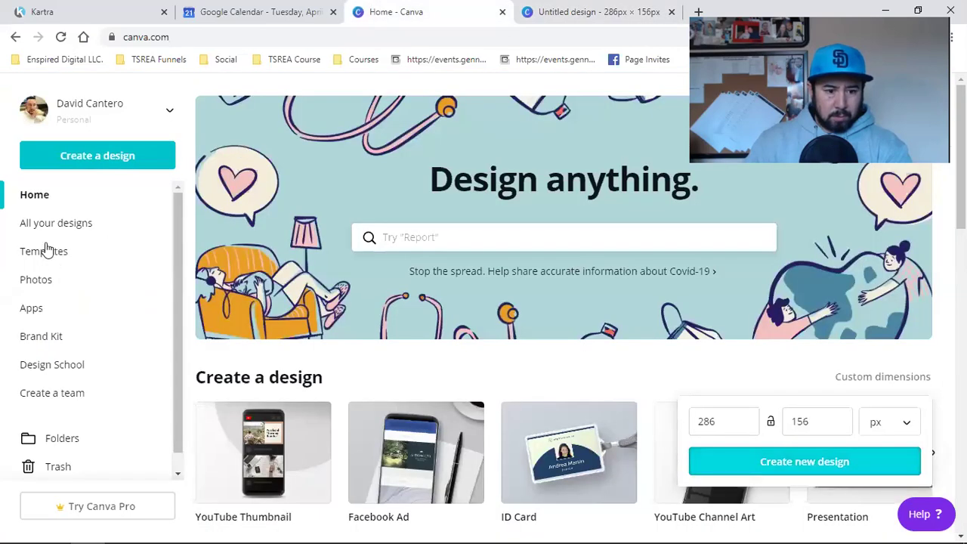
click(61, 222)
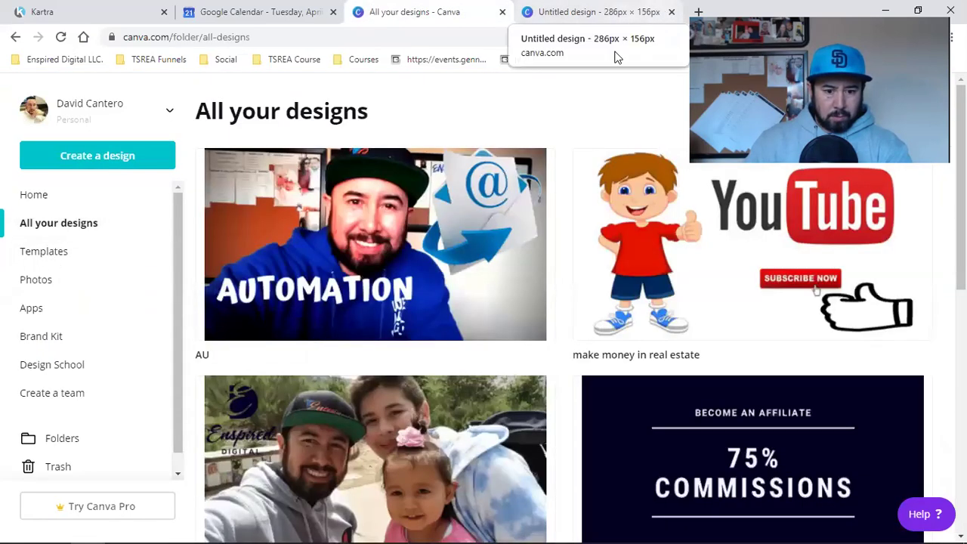
click(579, 6)
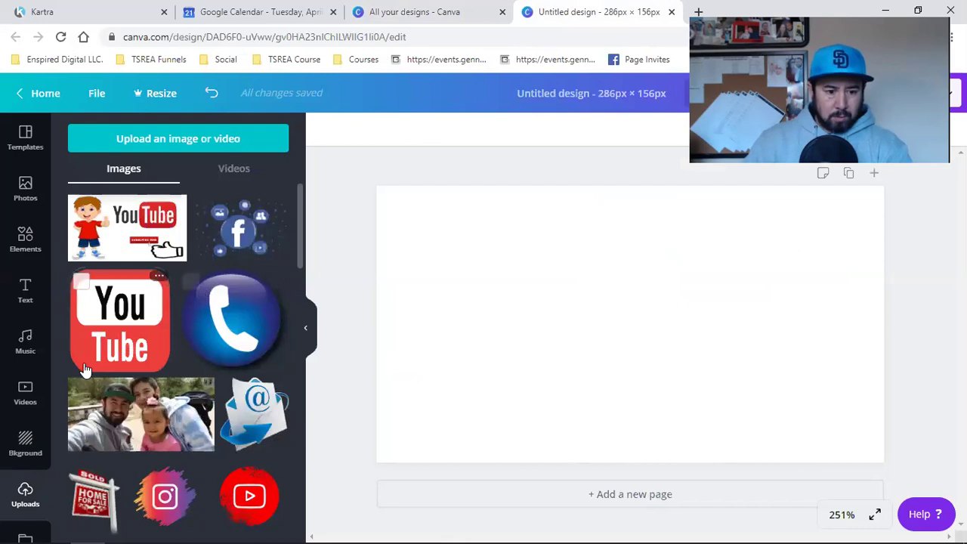
scroll(194, 406, down, 5)
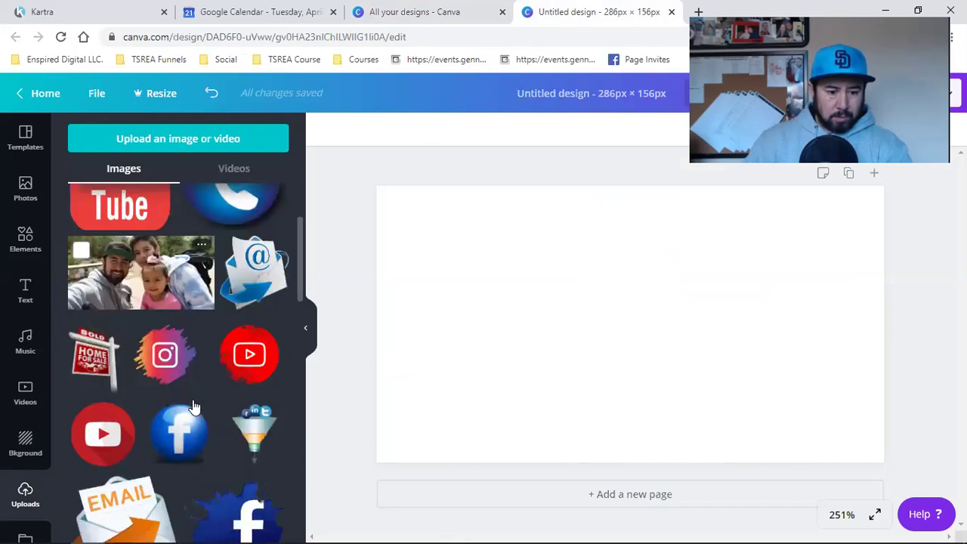
scroll(194, 406, down, 5)
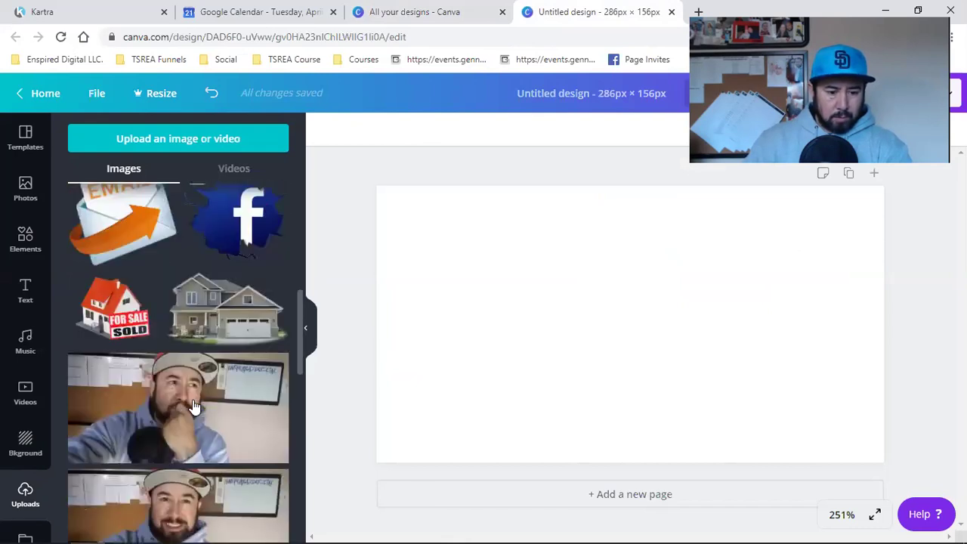
scroll(194, 406, down, 3)
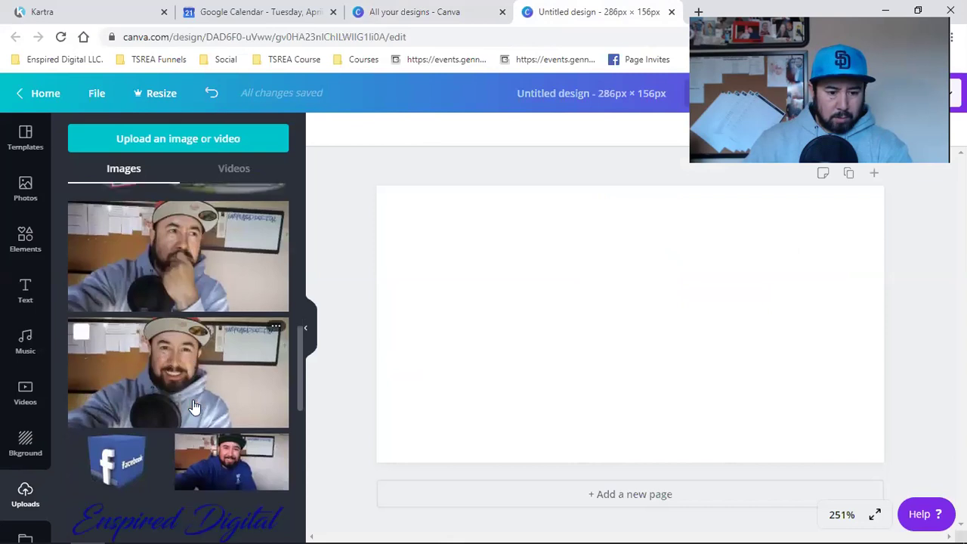
click(192, 313)
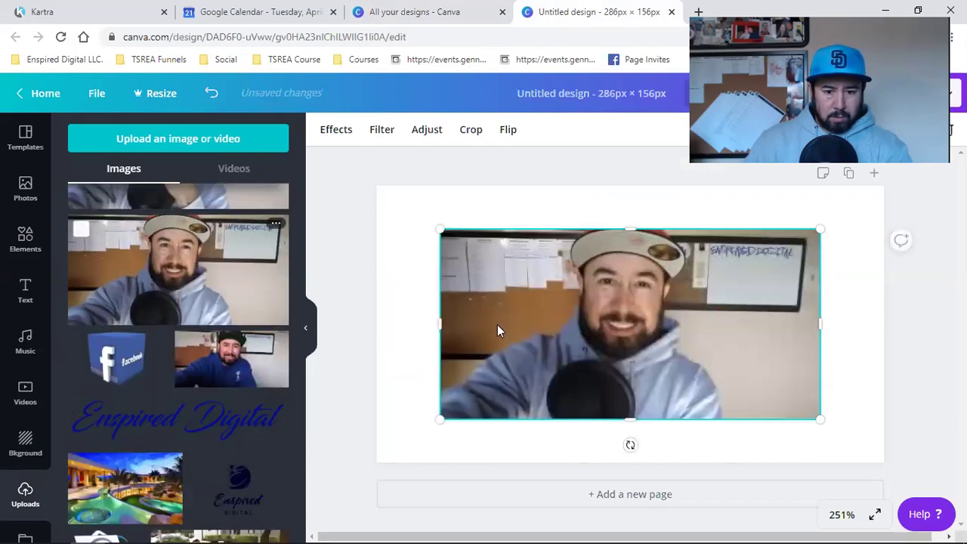
Enlarge the photo of the smiling man in a cap until it covers the whole 286 × 156 px canvas.
drag(436, 226, 377, 194)
drag(822, 414, 910, 478)
drag(371, 195, 352, 185)
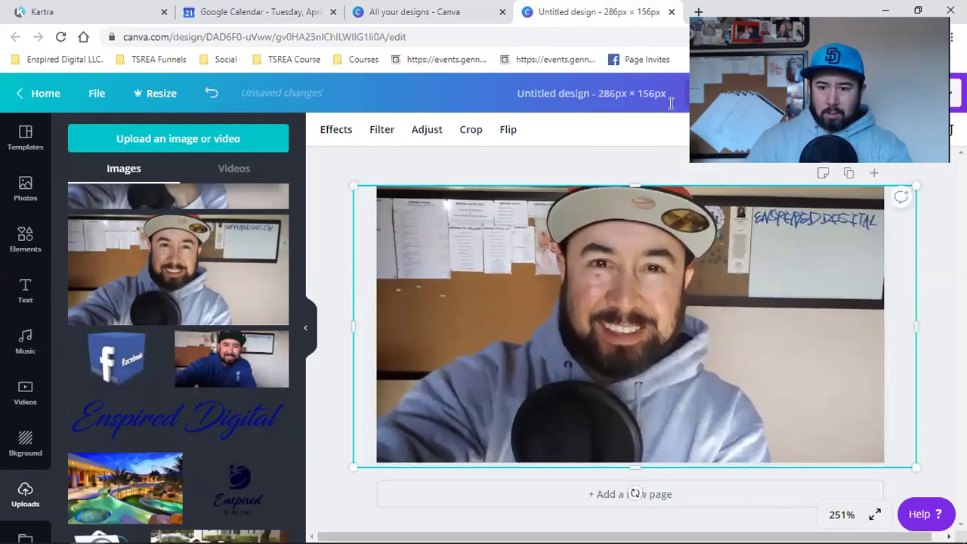
Download the finished thumbnail design as a PNG file.
click(914, 93)
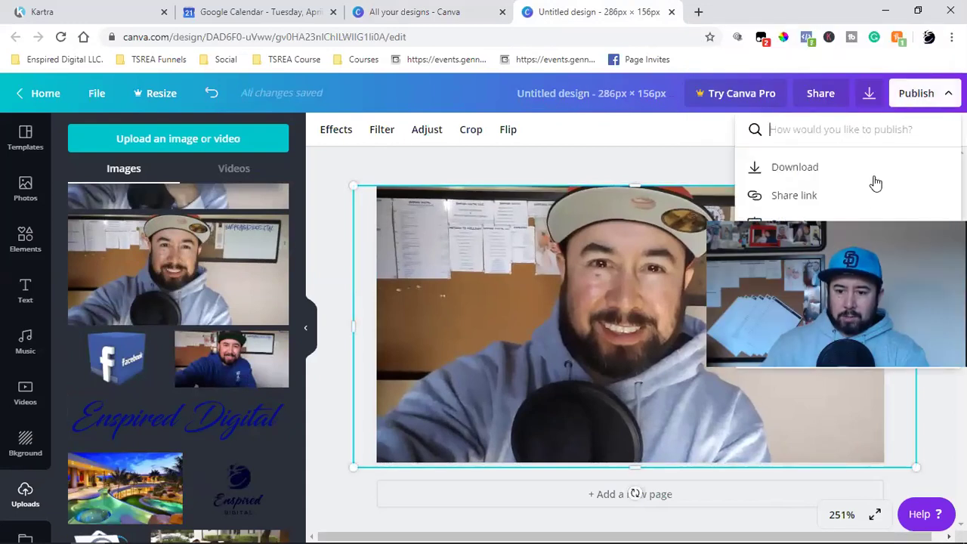
click(825, 178)
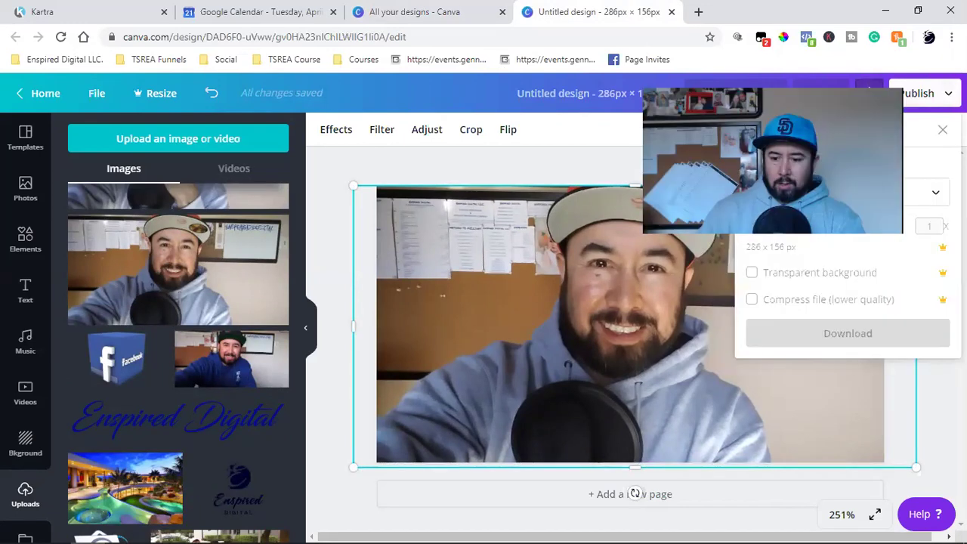
click(847, 333)
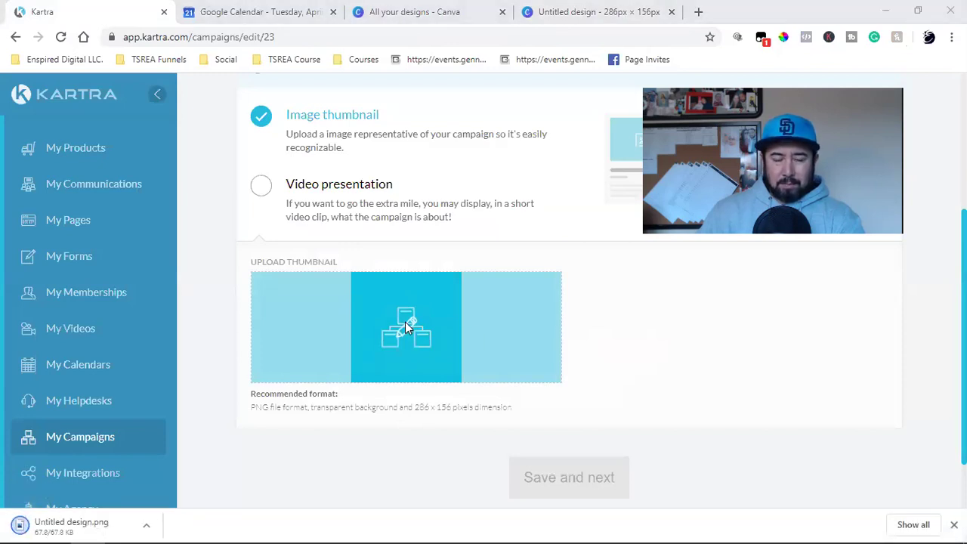
Switch to Kartra, upload Untitled design.png from Downloads as the campaign's image thumbnail, and save the campaign preview to continue to the assets.
click(405, 322)
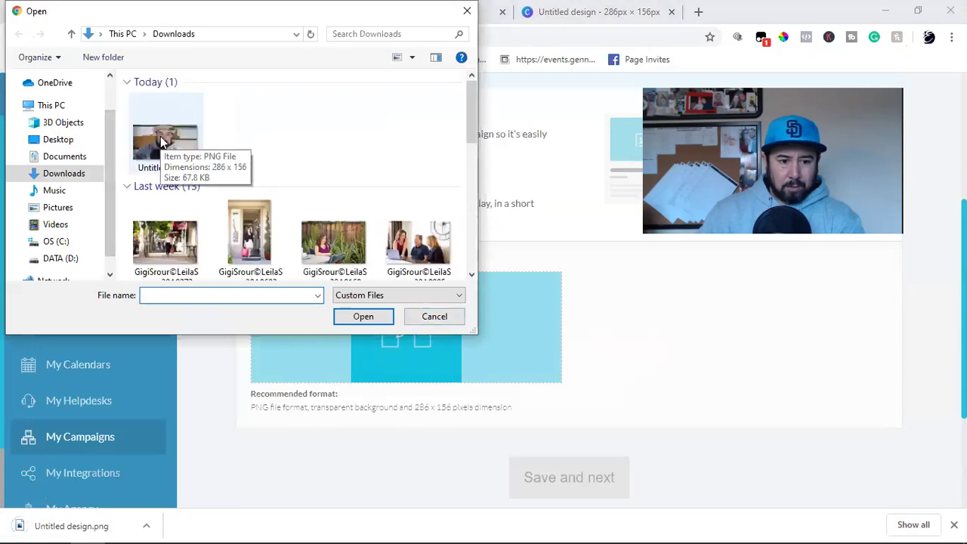
click(165, 136)
click(352, 317)
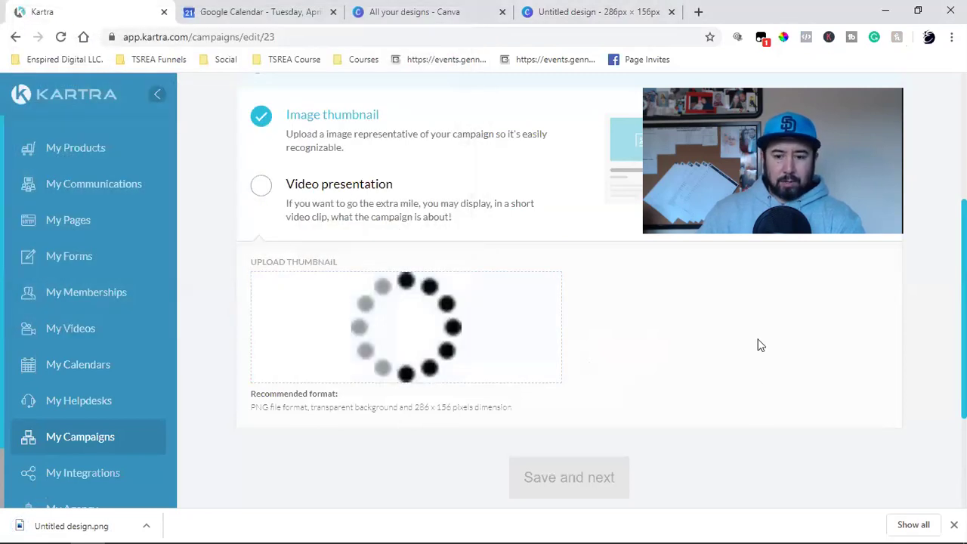
scroll(596, 287, up, 4)
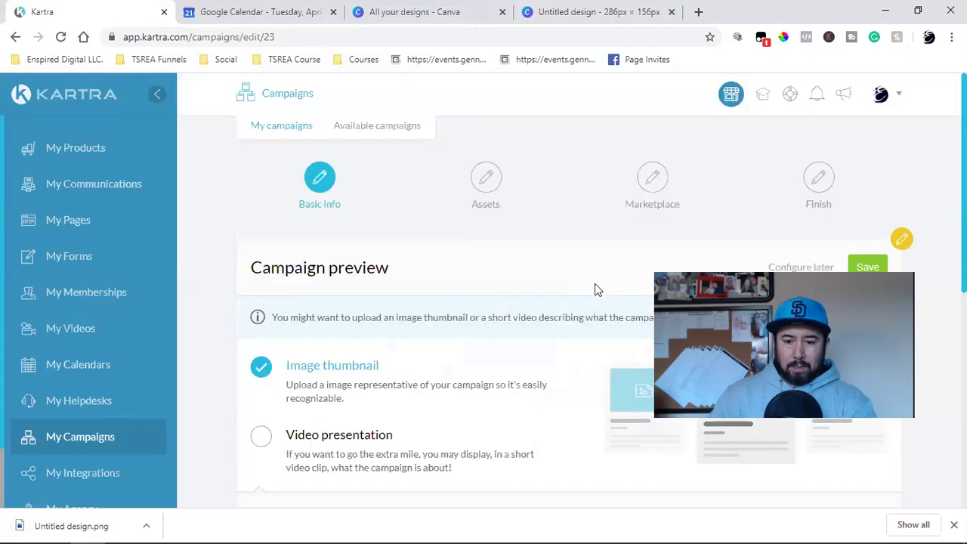
scroll(867, 201, down, 2)
click(867, 125)
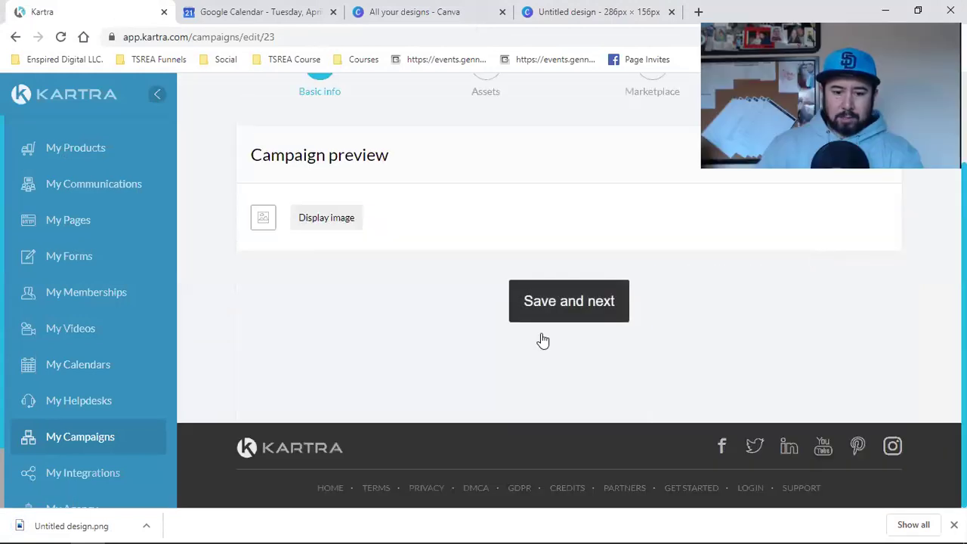
click(556, 310)
Read the notice about including all interconnected assets in the campaign and acknowledge it.
scroll(627, 431, up, 2)
scroll(615, 425, down, 5)
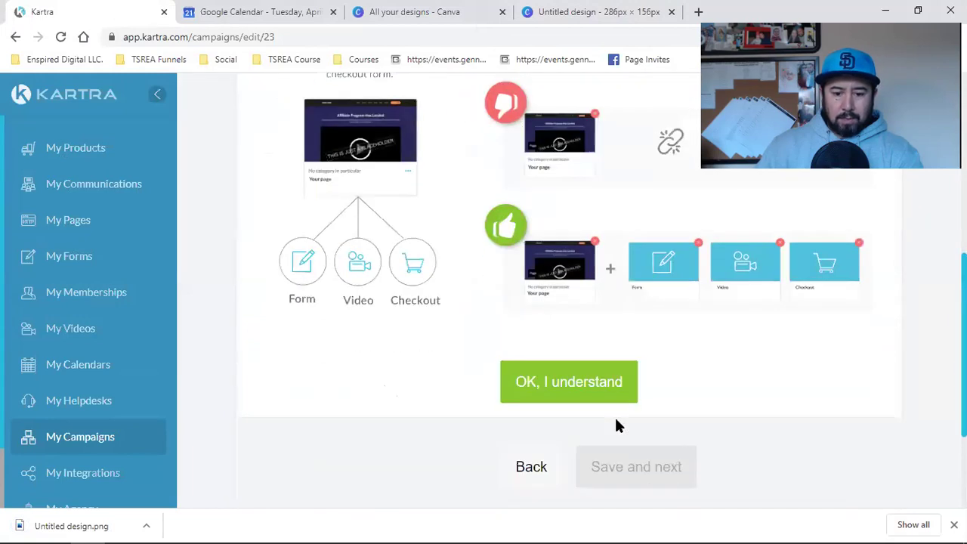
scroll(623, 426, up, 3)
scroll(637, 425, up, 3)
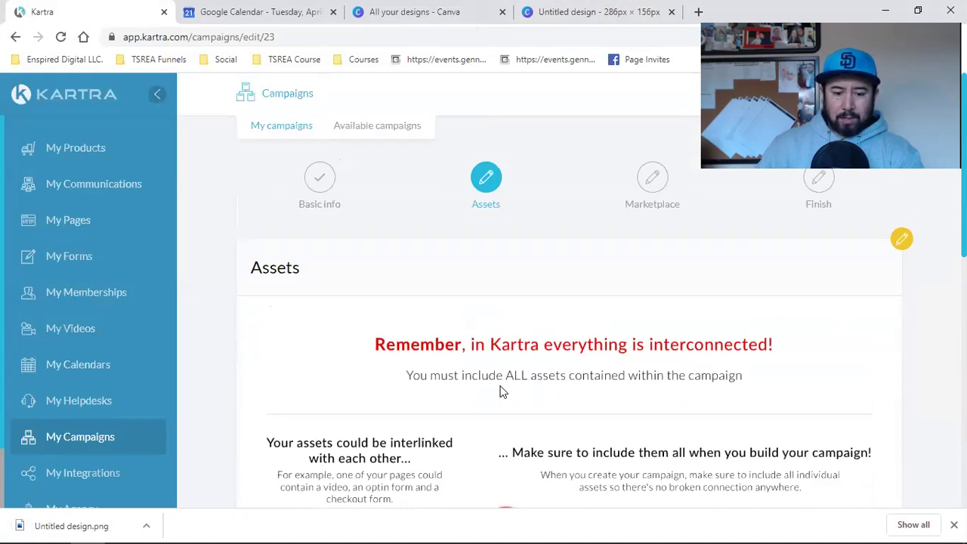
scroll(501, 391, down, 2)
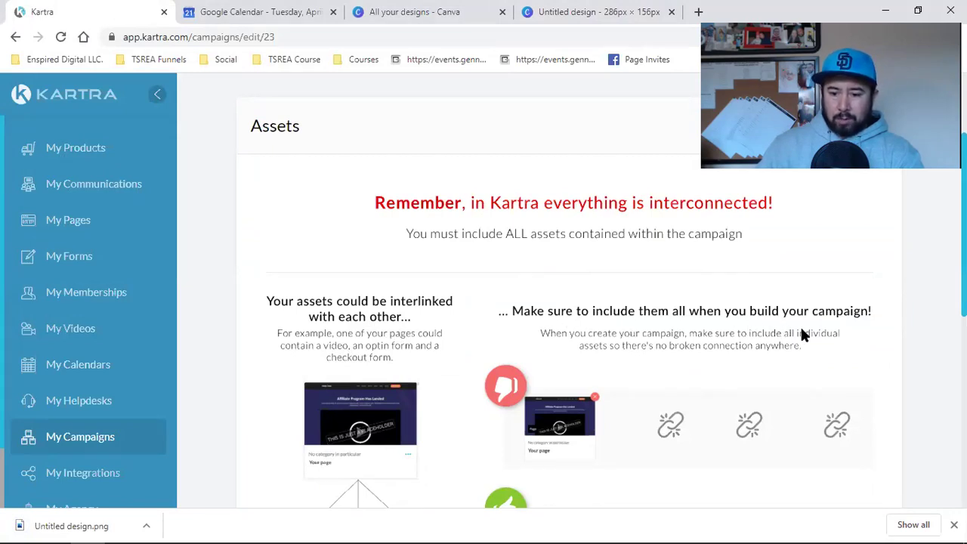
scroll(814, 342, down, 4)
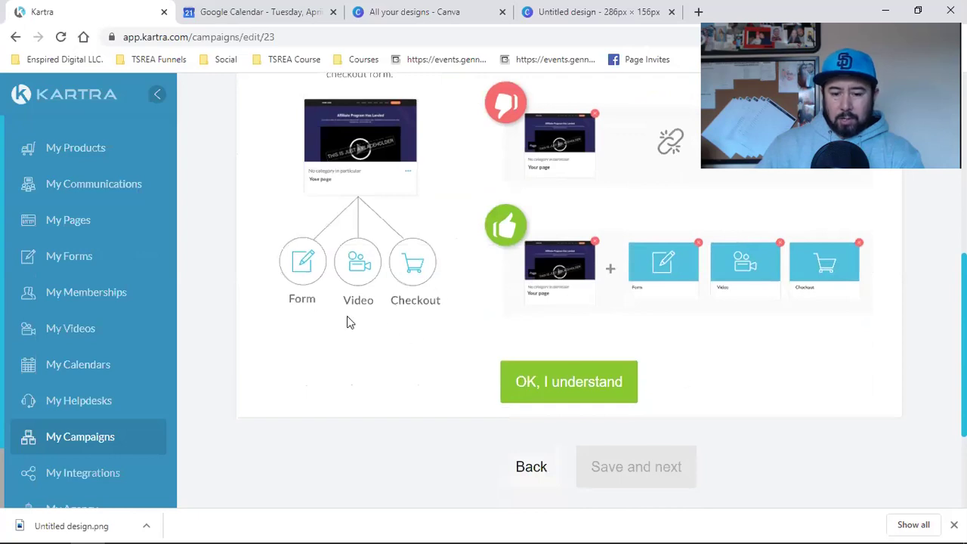
click(568, 397)
Add the TSREA Webclass 4 Days Left sequence to the campaign's assets.
scroll(568, 397, up, 6)
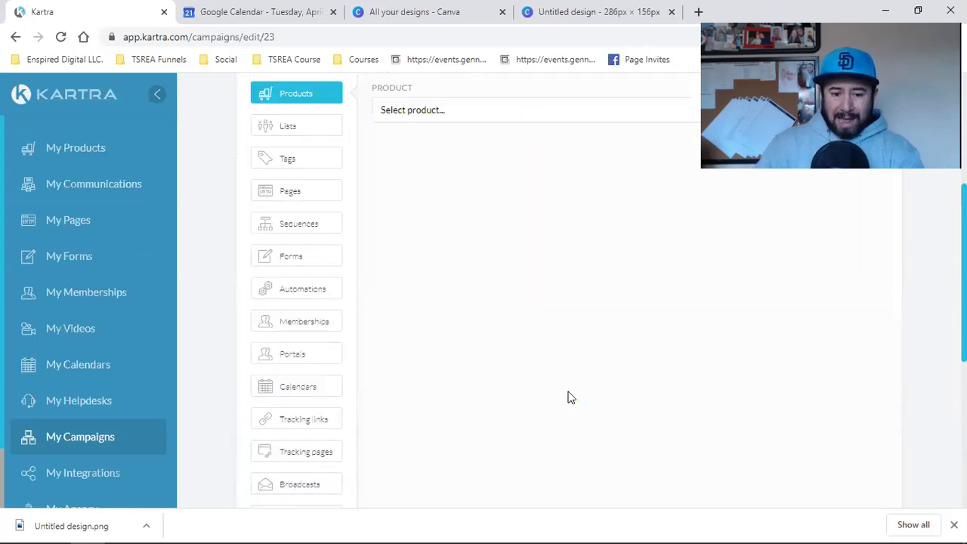
scroll(525, 385, down, 2)
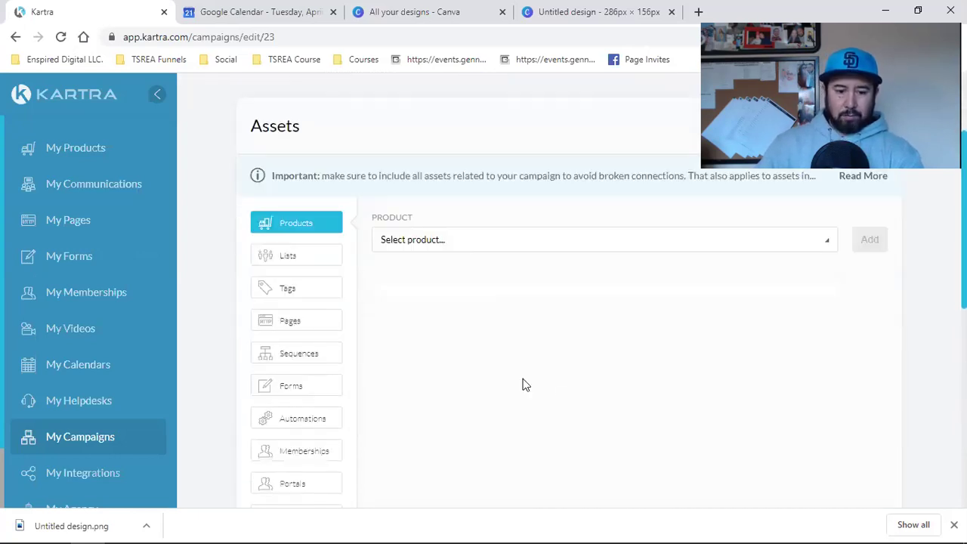
click(305, 361)
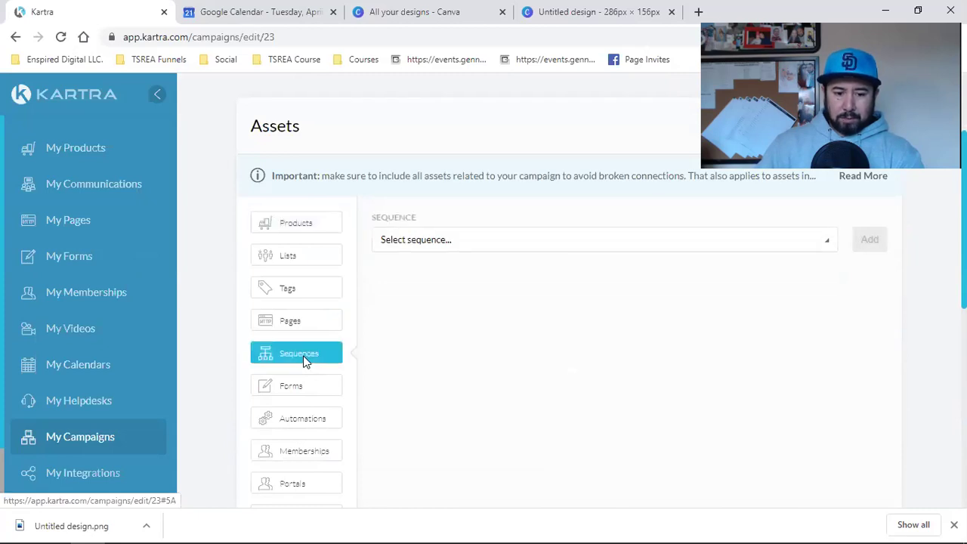
click(449, 243)
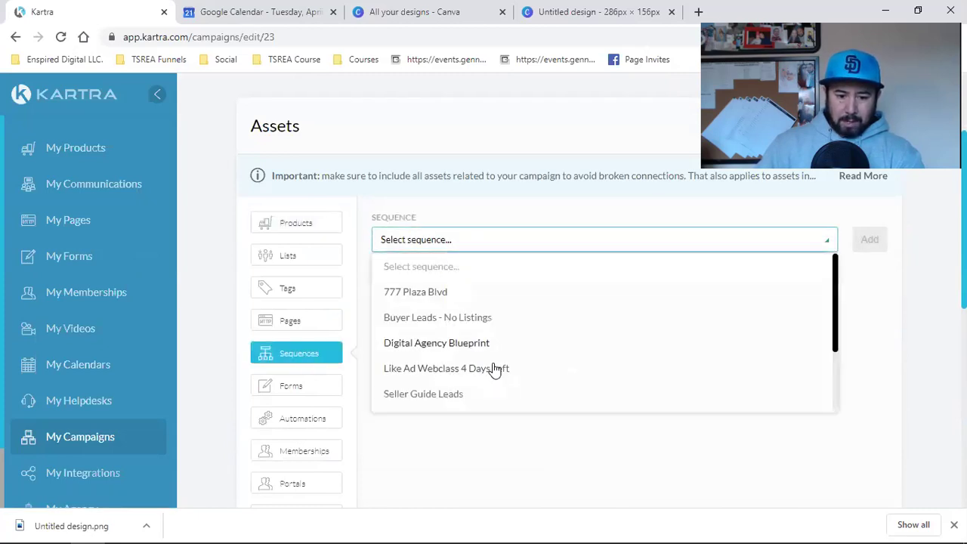
scroll(495, 369, down, 3)
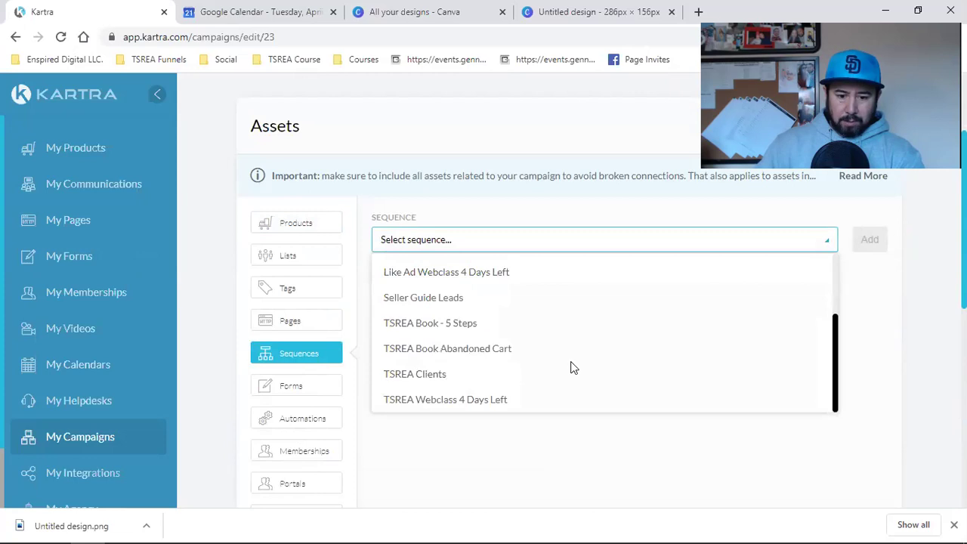
click(464, 400)
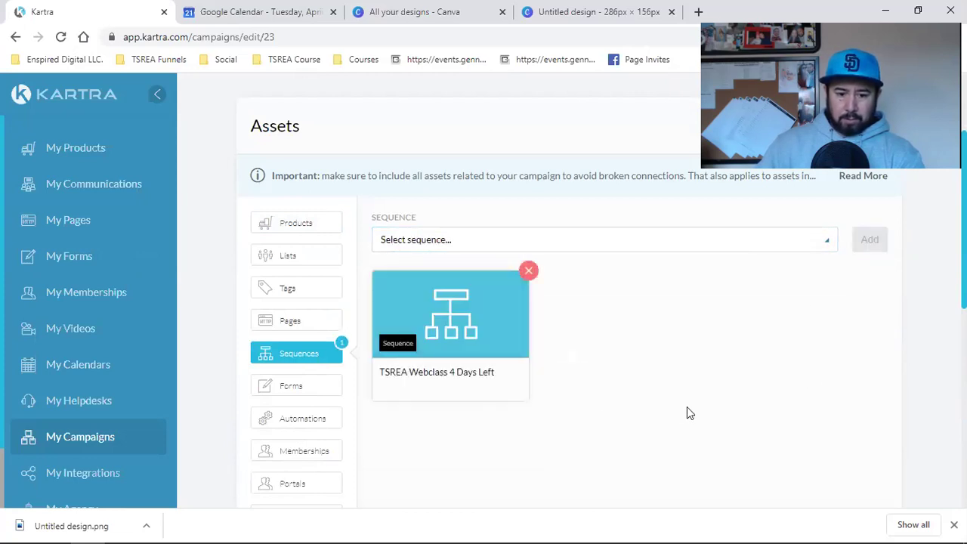
Save the campaign's assets and continue to the marketplace settings.
scroll(689, 412, down, 5)
scroll(689, 411, up, 7)
click(855, 273)
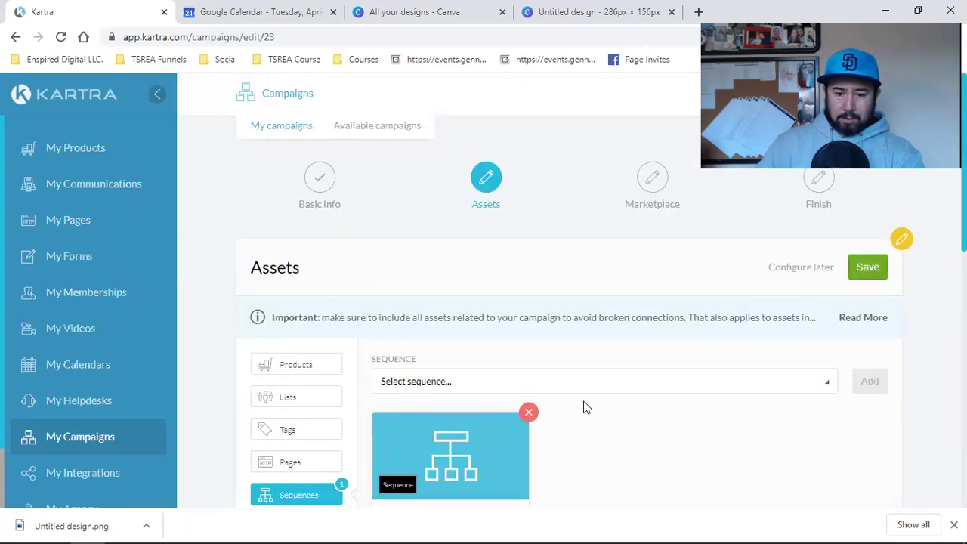
click(625, 413)
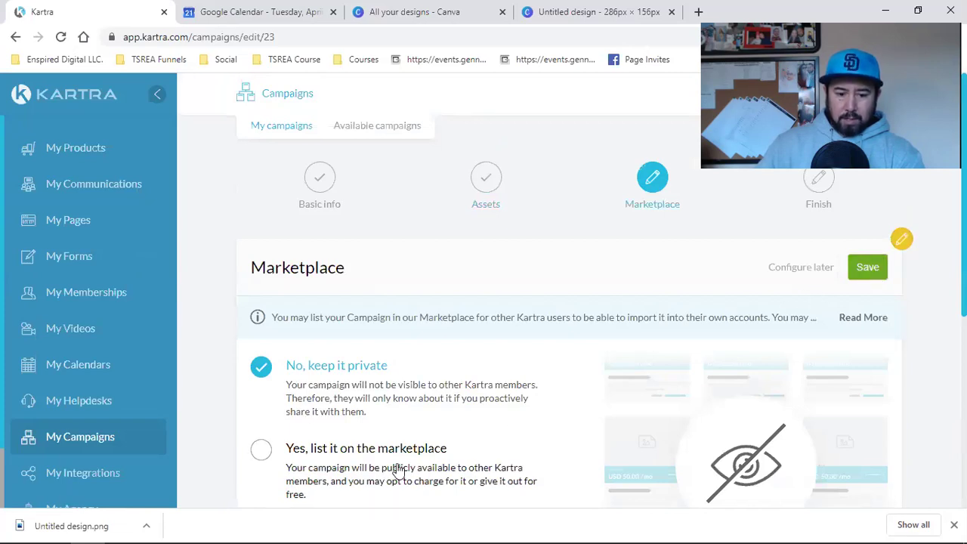
Review the marketplace listing options, and open the Enspired Digital Facebook page in place of the Canva design.
scroll(373, 447, down, 2)
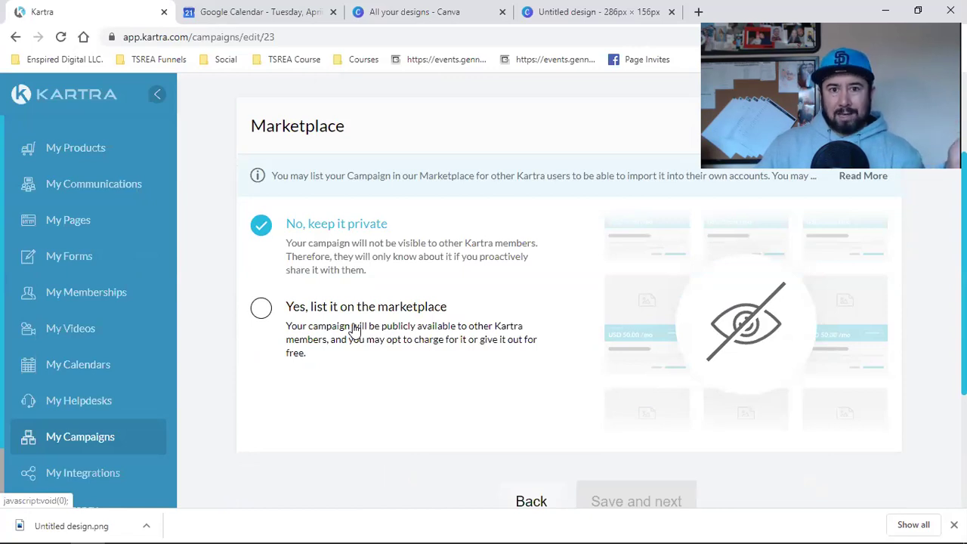
click(592, 14)
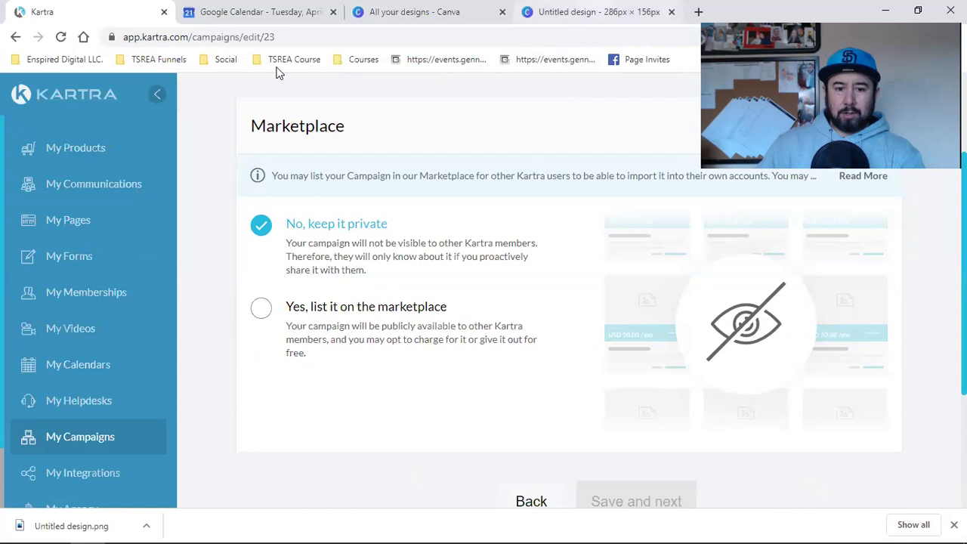
click(293, 58)
mouse_move(225, 60)
click(222, 96)
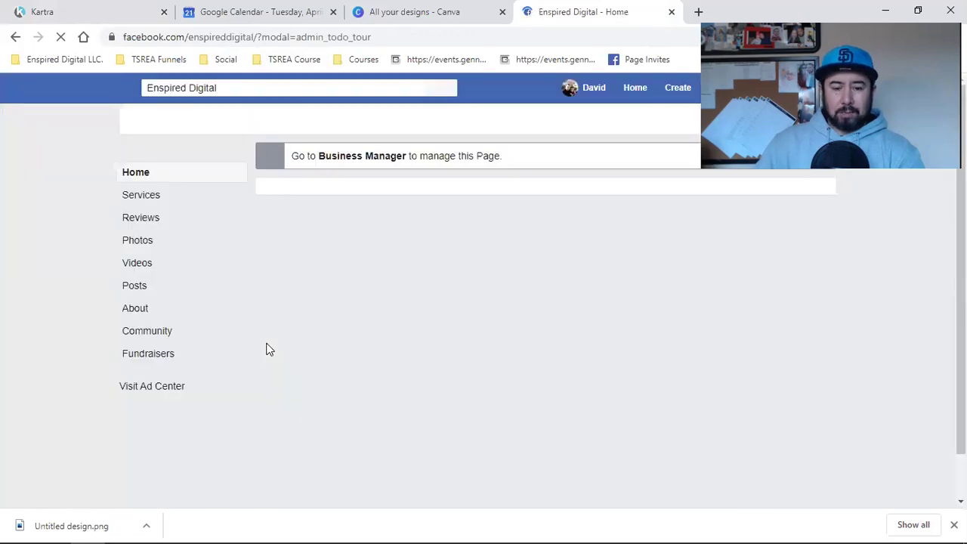
Search Facebook for kartra (official).
click(242, 90)
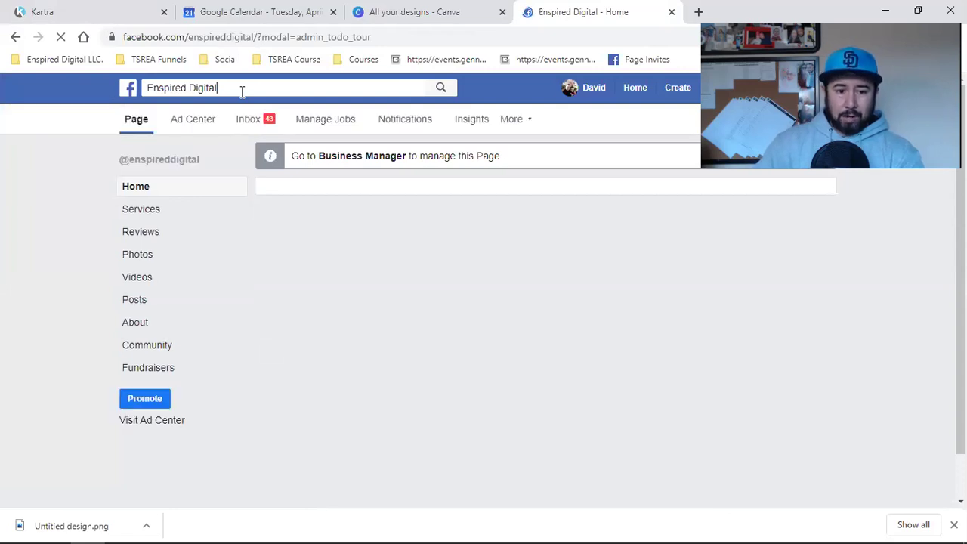
click(204, 91)
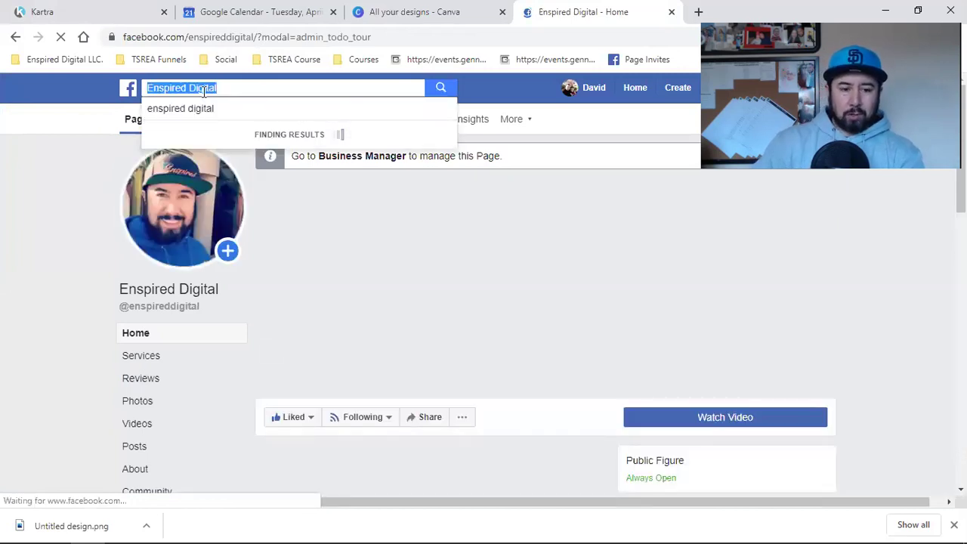
text(kartra)
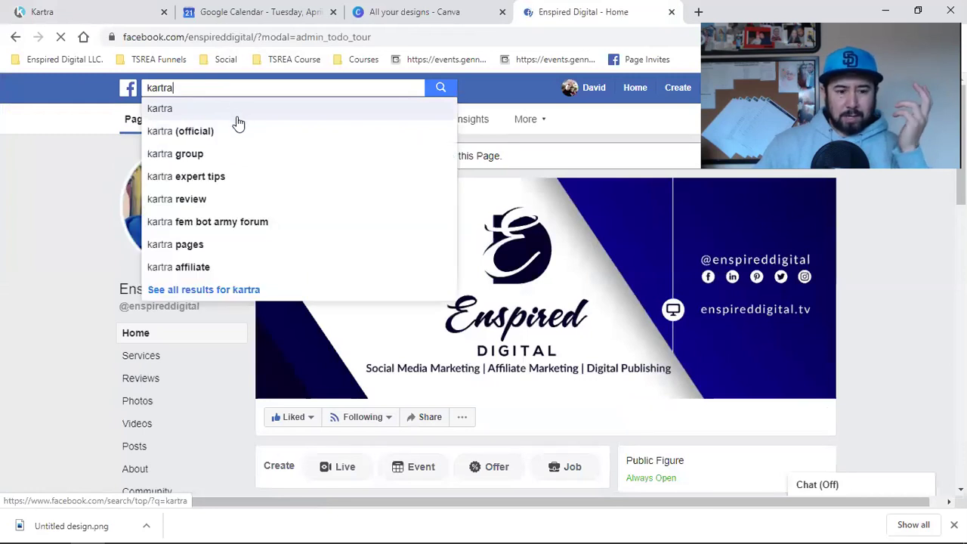
click(219, 133)
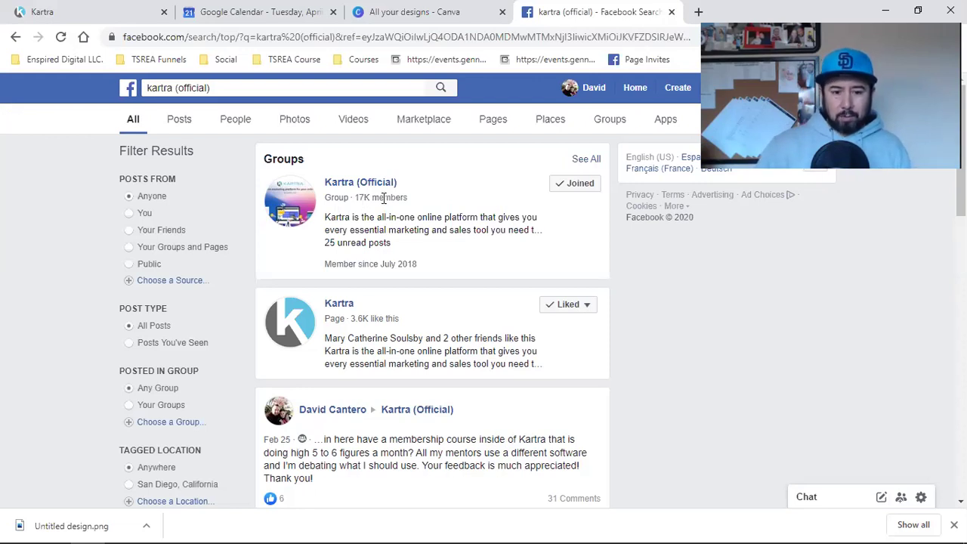
Return to the Kartra campaign and open My Affiliate Promos in a separate browser tab.
click(57, 9)
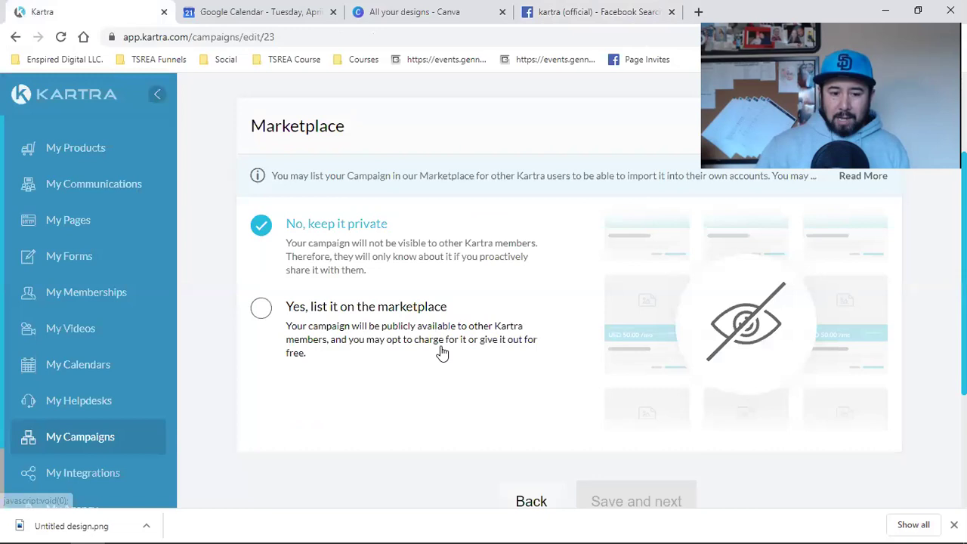
scroll(442, 353, up, 2)
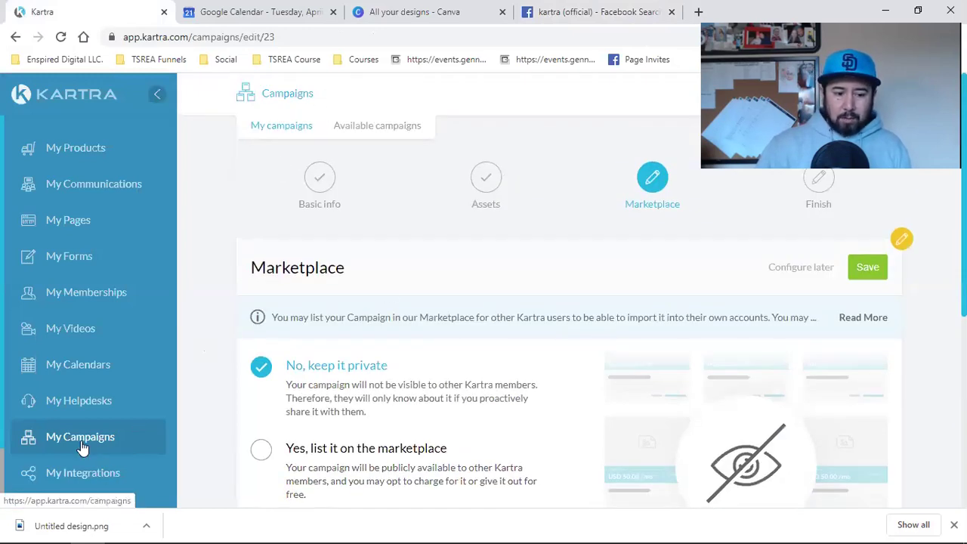
scroll(81, 447, down, 1)
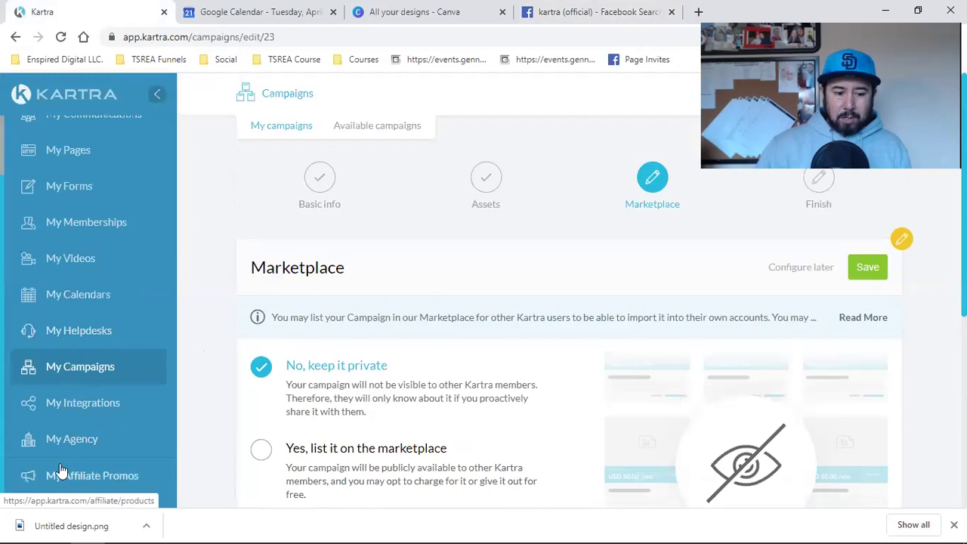
right_click(86, 478)
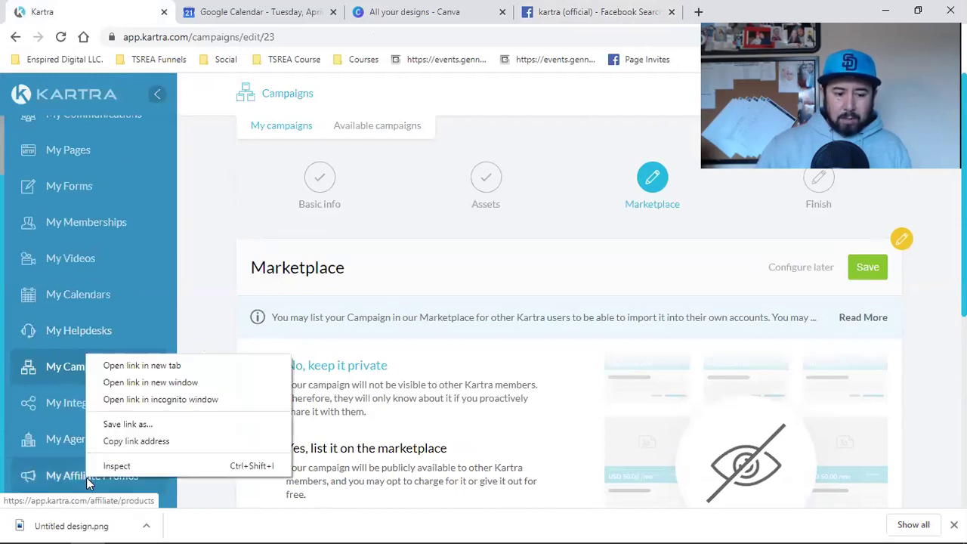
click(165, 370)
key(ctrl+Tab)
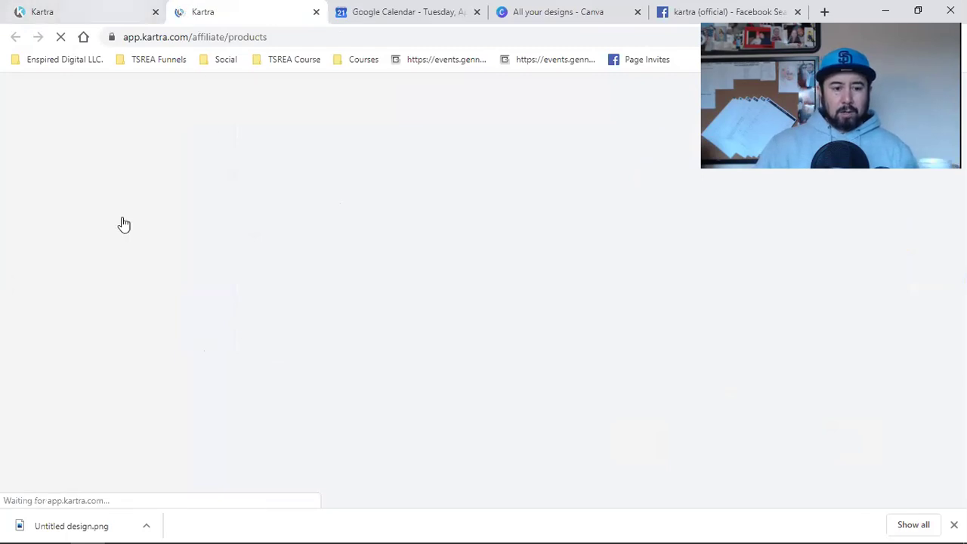
key(ctrl+shift+Tab)
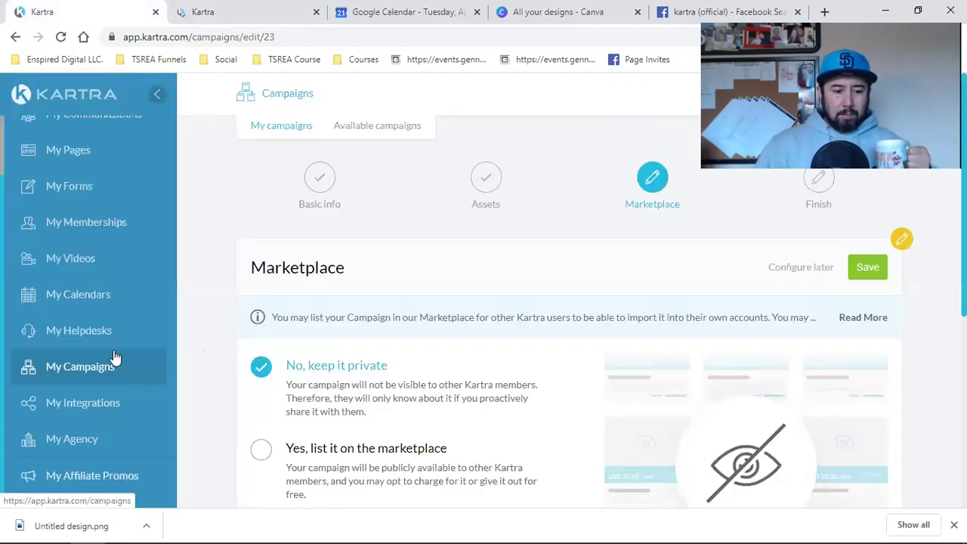
key(ctrl+Tab)
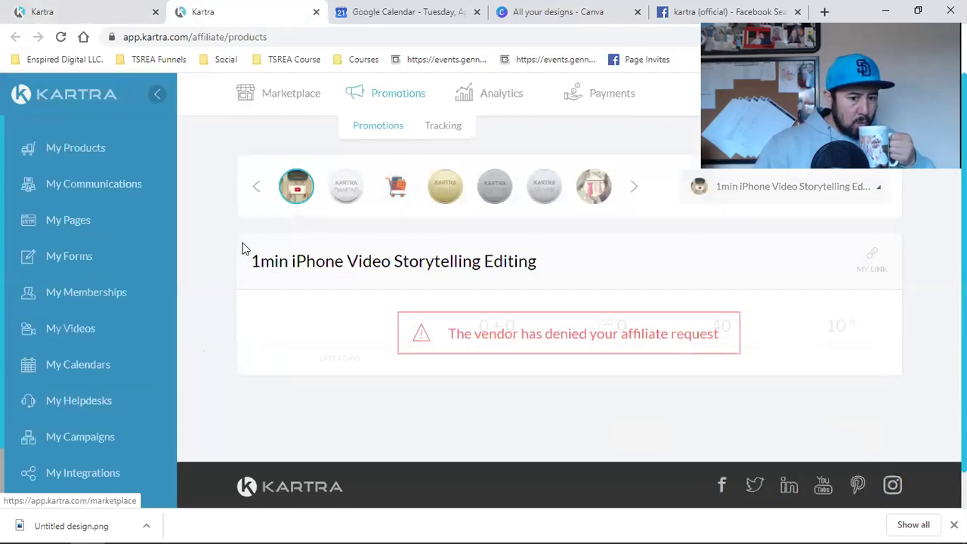
Open the Kartra Marketplace and browse the affiliate products listed there.
mouse_move(271, 97)
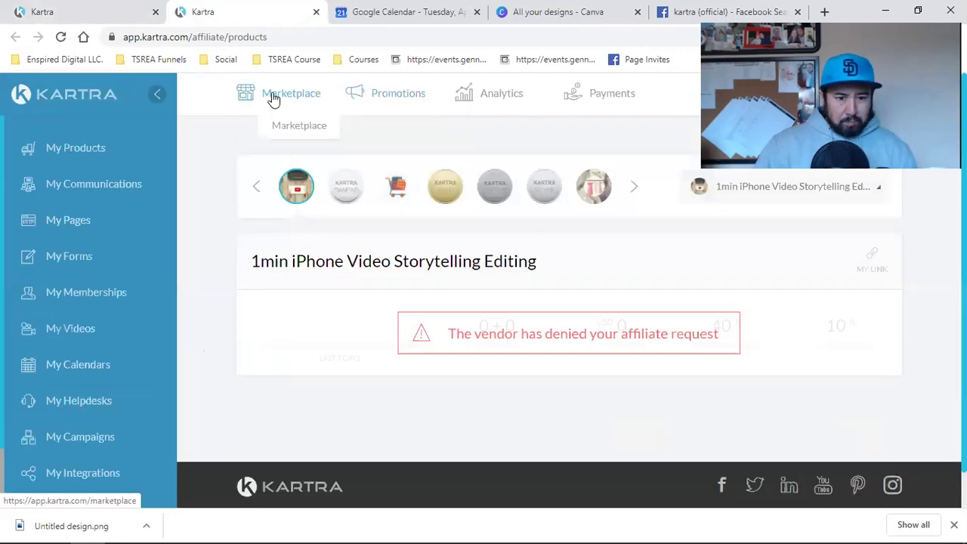
click(272, 95)
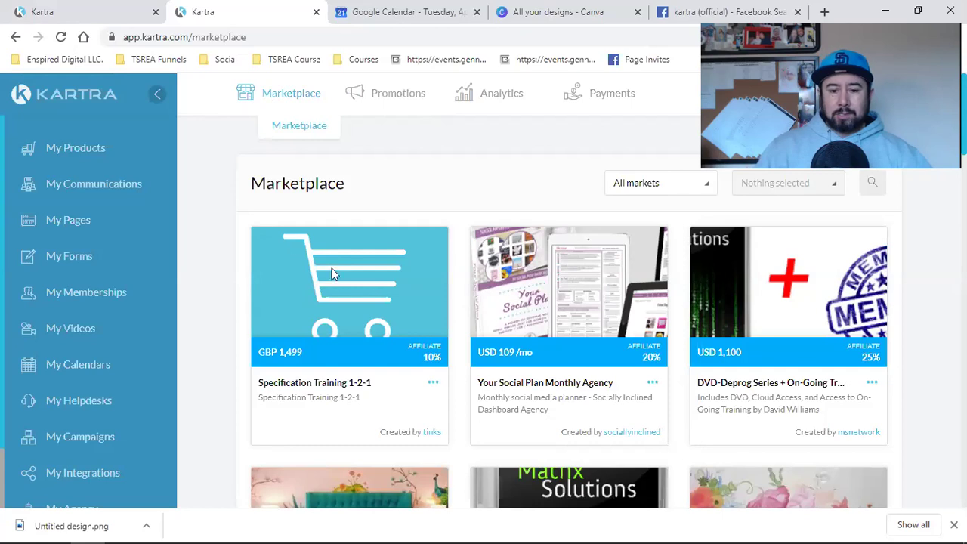
scroll(572, 296, down, 2)
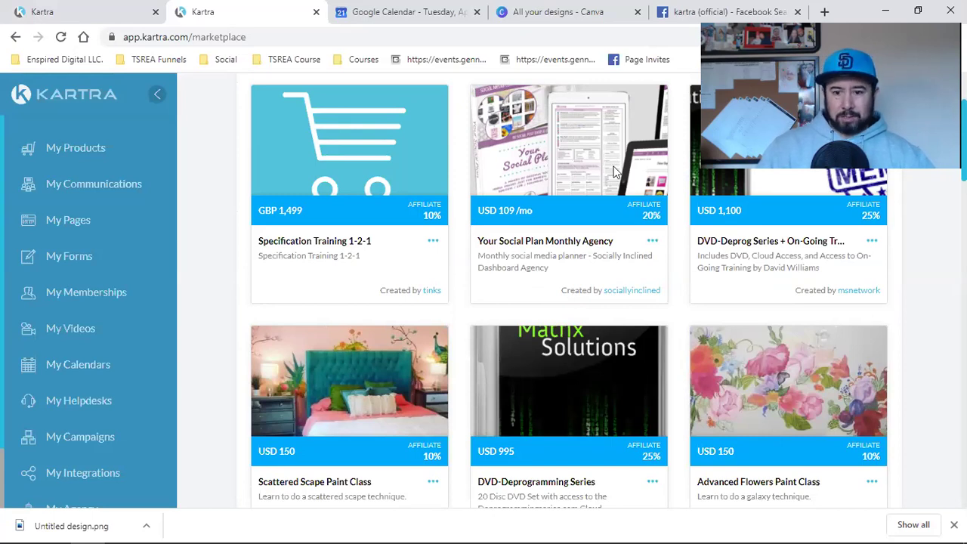
Return to the campaign and save its marketplace settings as private to finish creating the campaign.
click(75, 9)
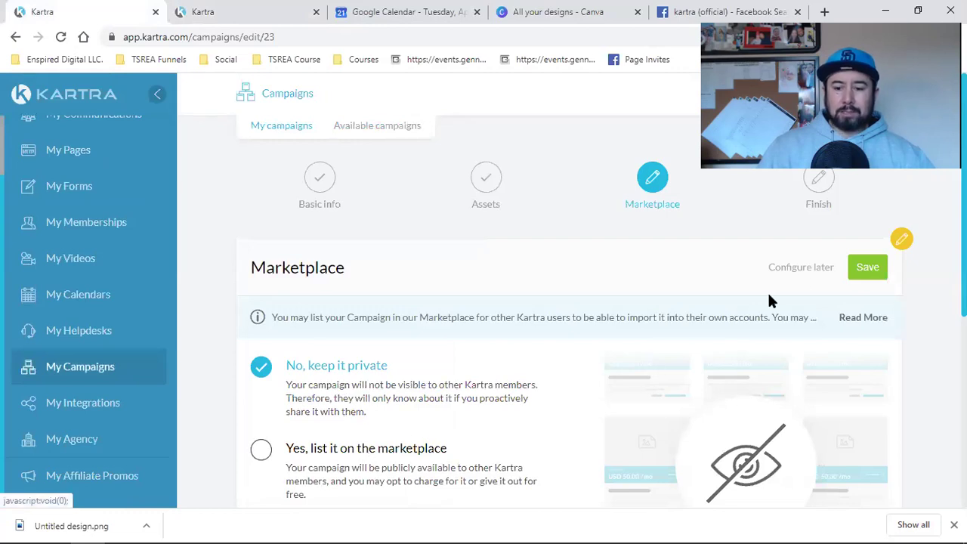
click(865, 268)
click(644, 418)
scroll(562, 332, down, 2)
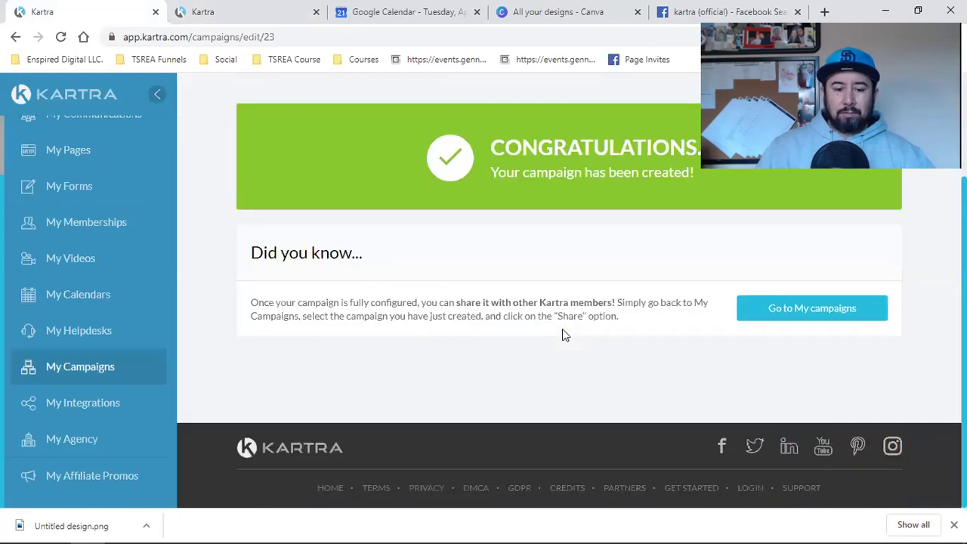